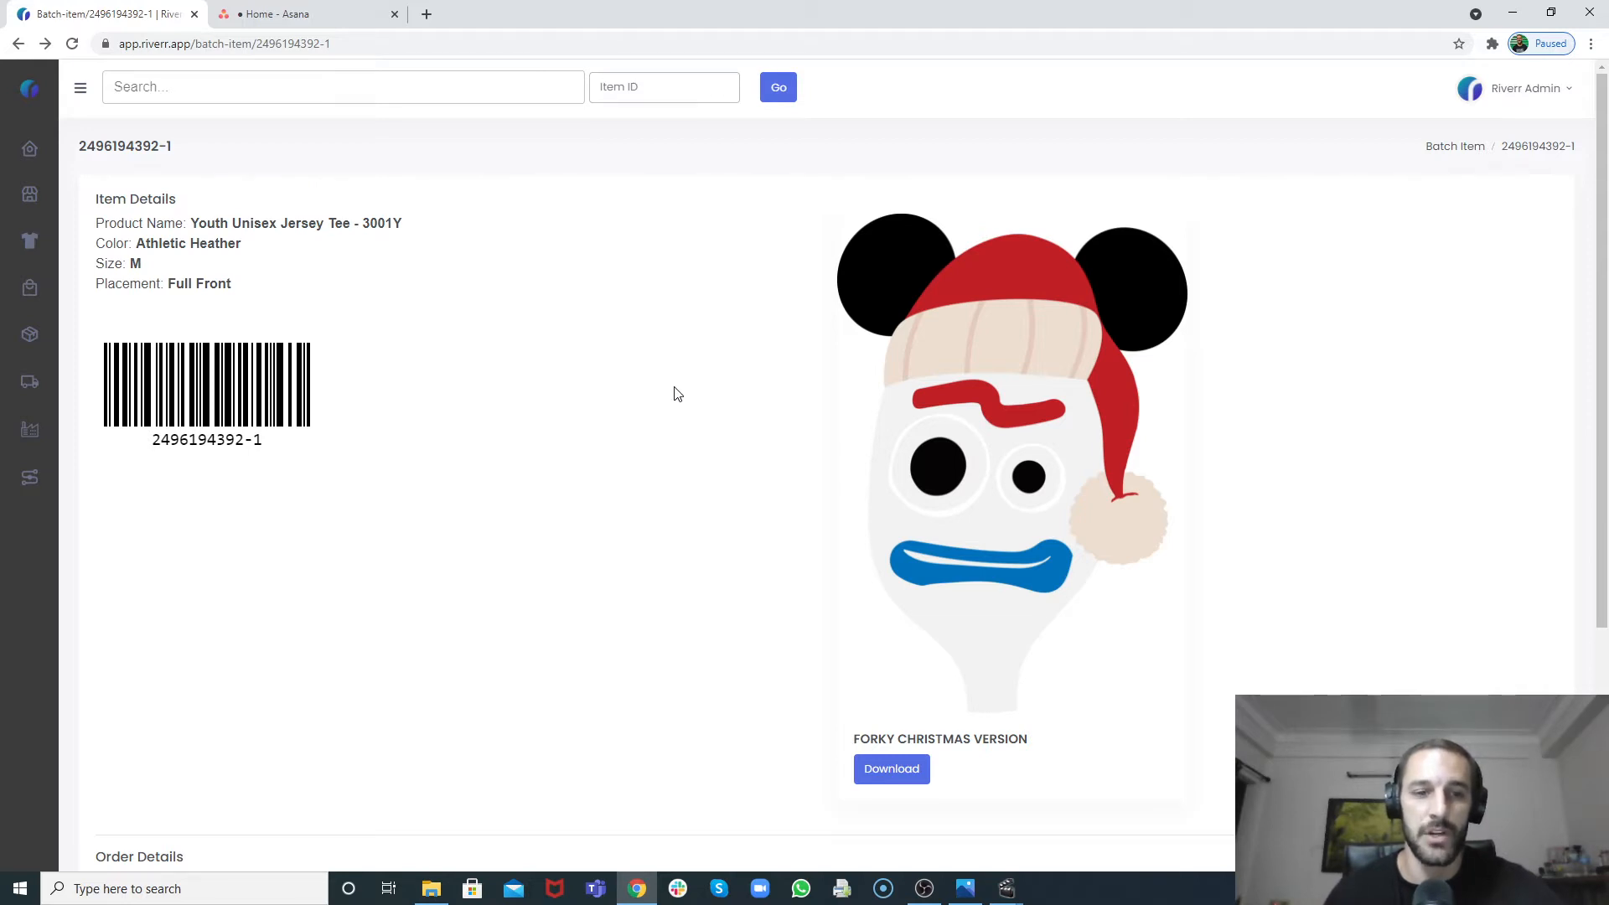
scroll(519, 319, down, 1)
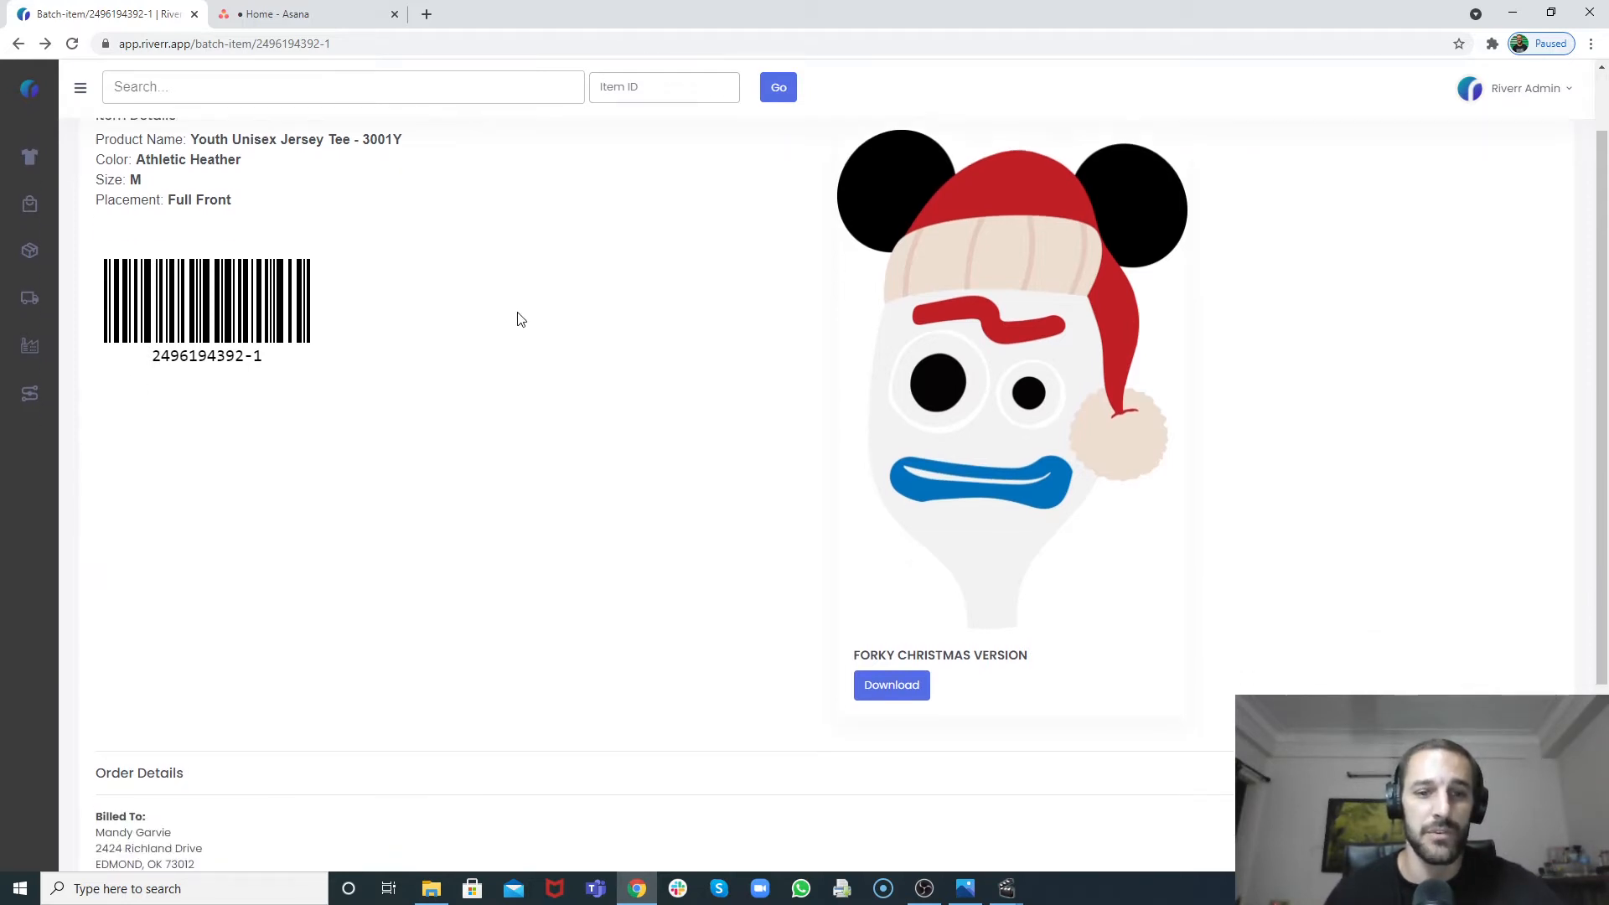
scroll(517, 316, down, 3)
scroll(517, 316, up, 4)
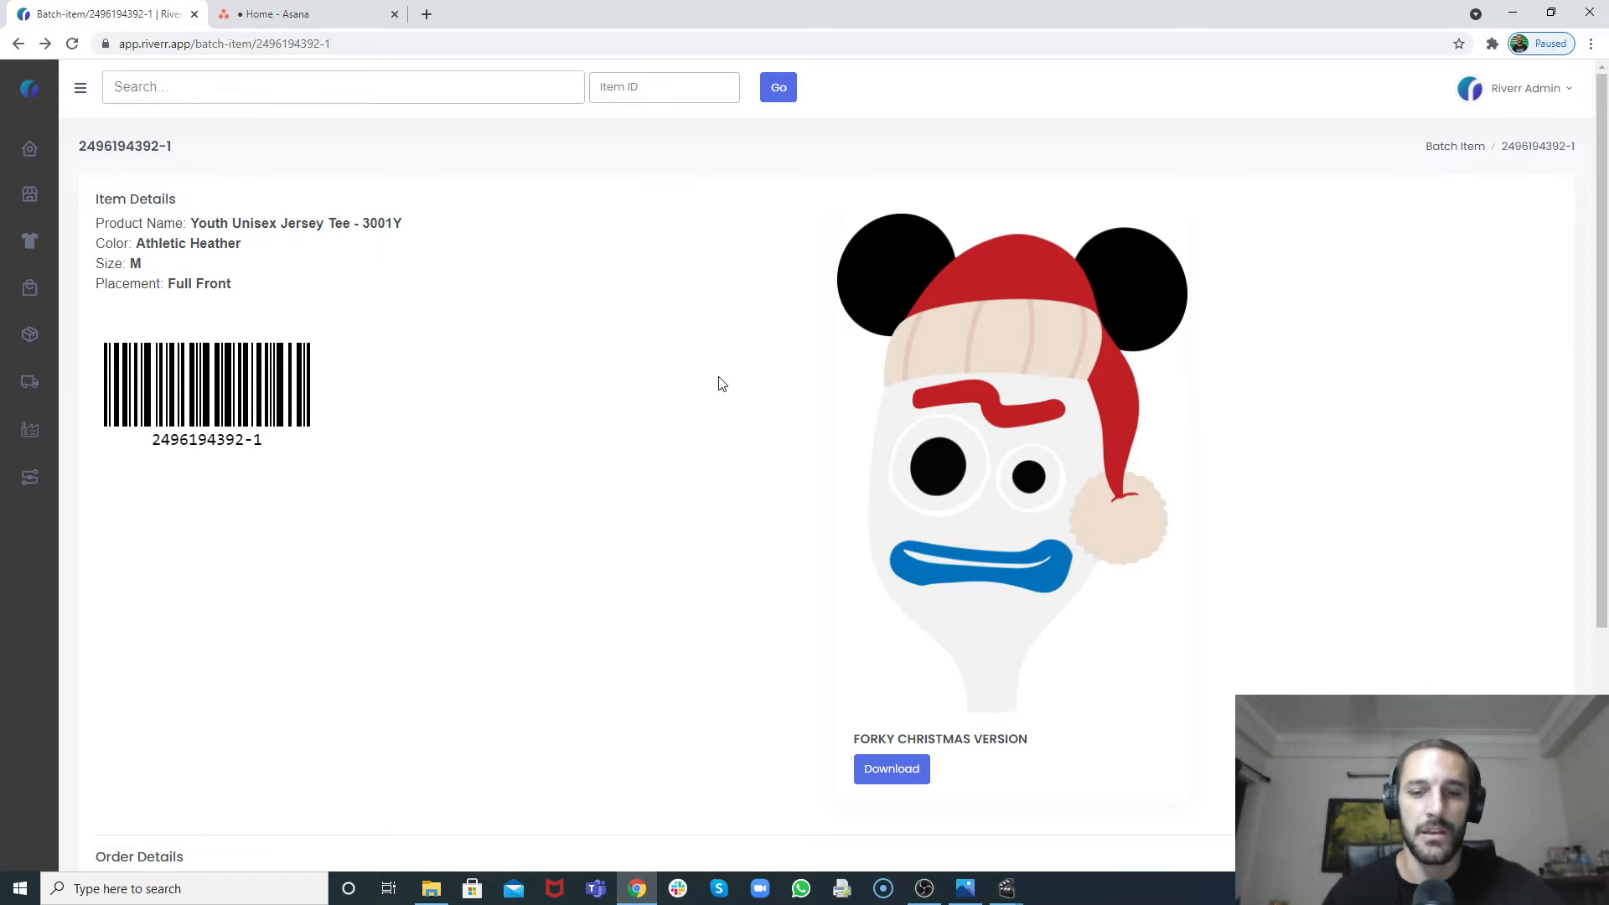
scroll(722, 385, down, 1)
scroll(723, 385, up, 1)
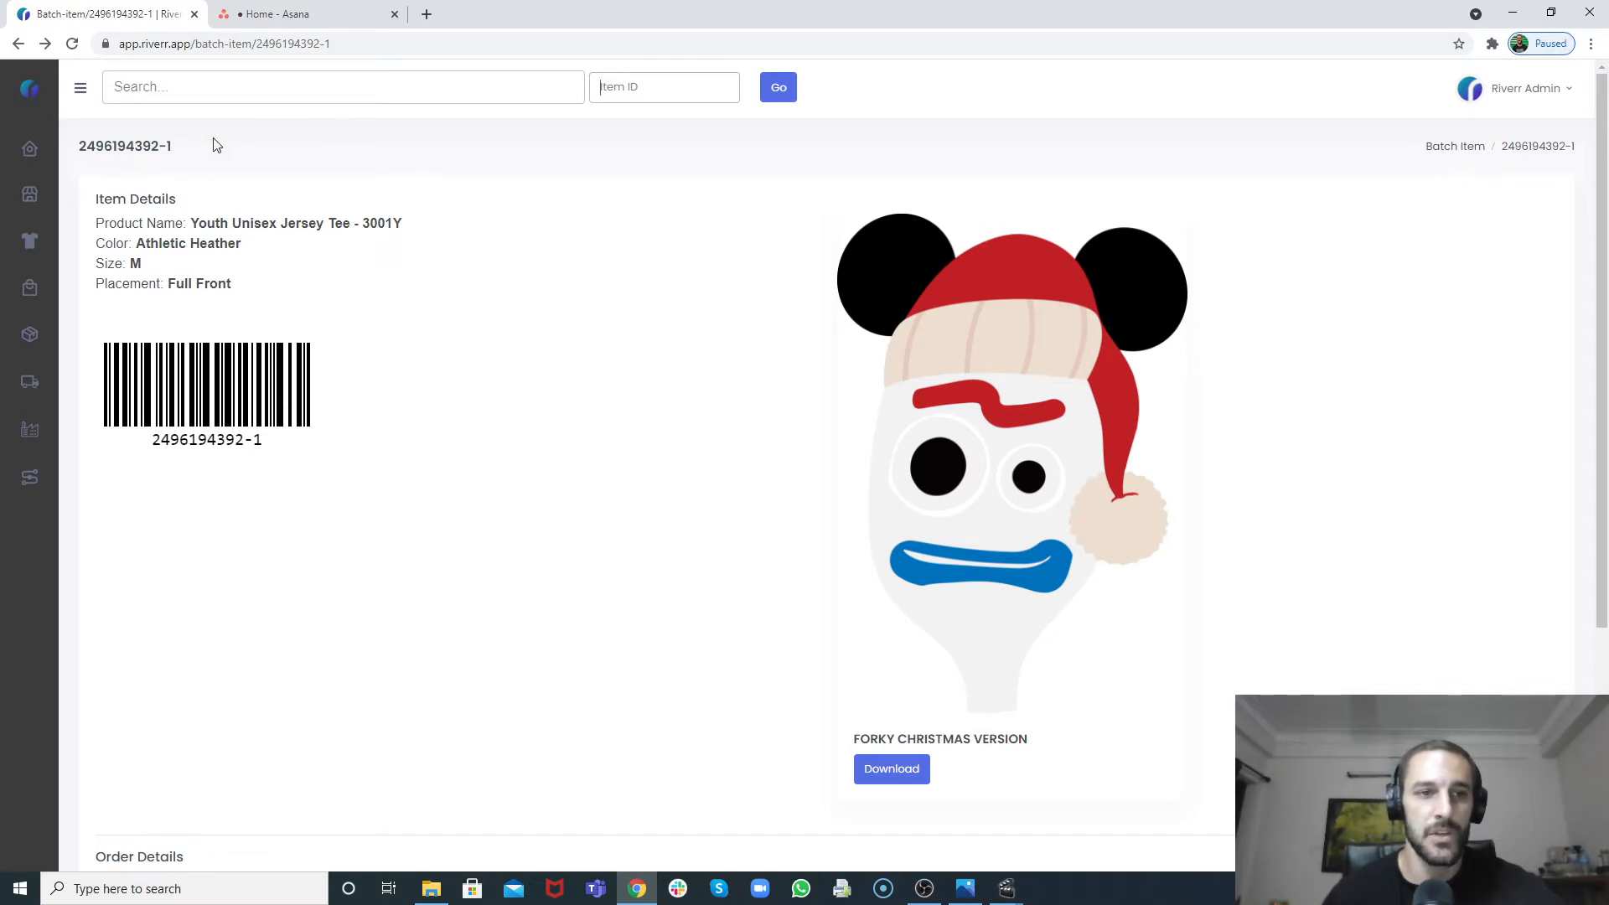
drag(183, 151, 84, 143)
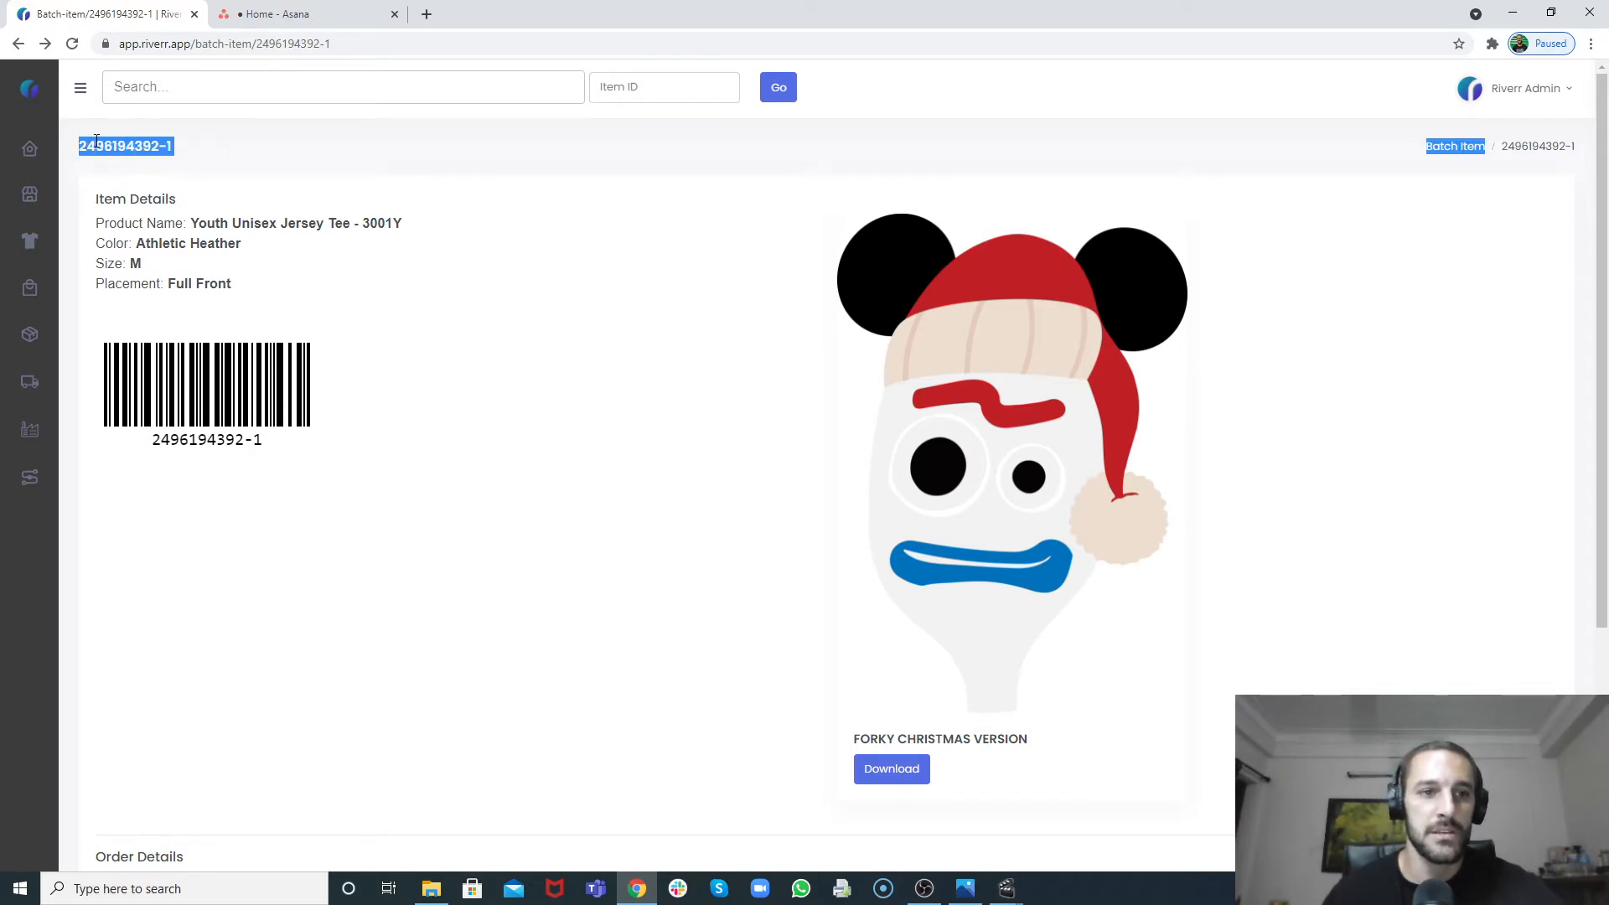
right_click(98, 144)
click(116, 168)
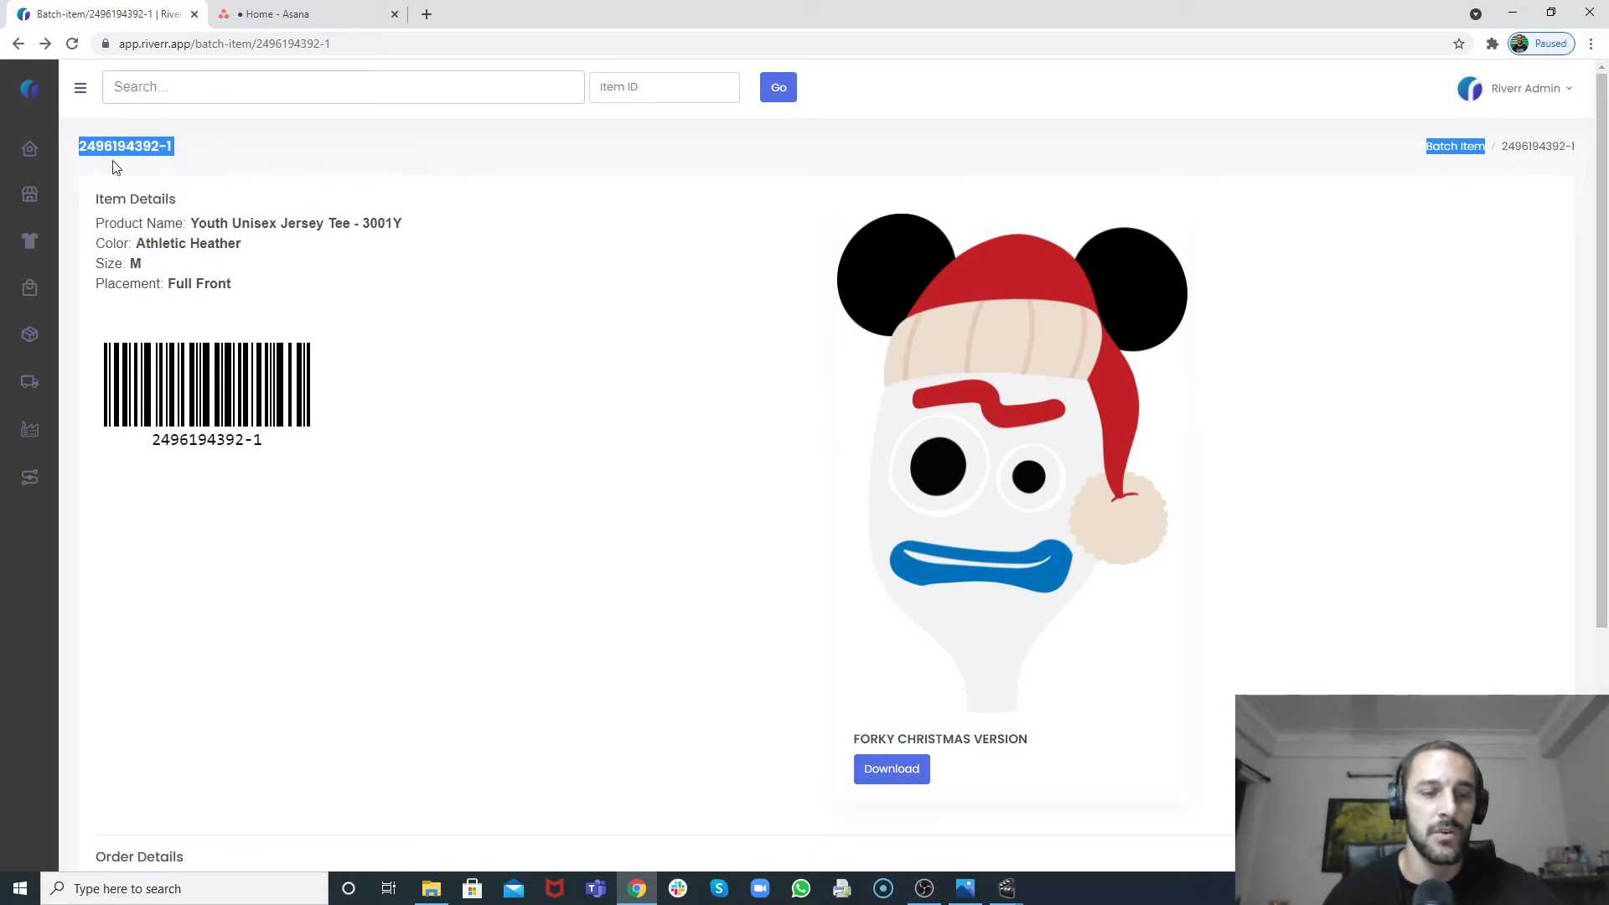
Step: Download the Hot Folder App from the Integrations page and set the download to open when done
click(30, 479)
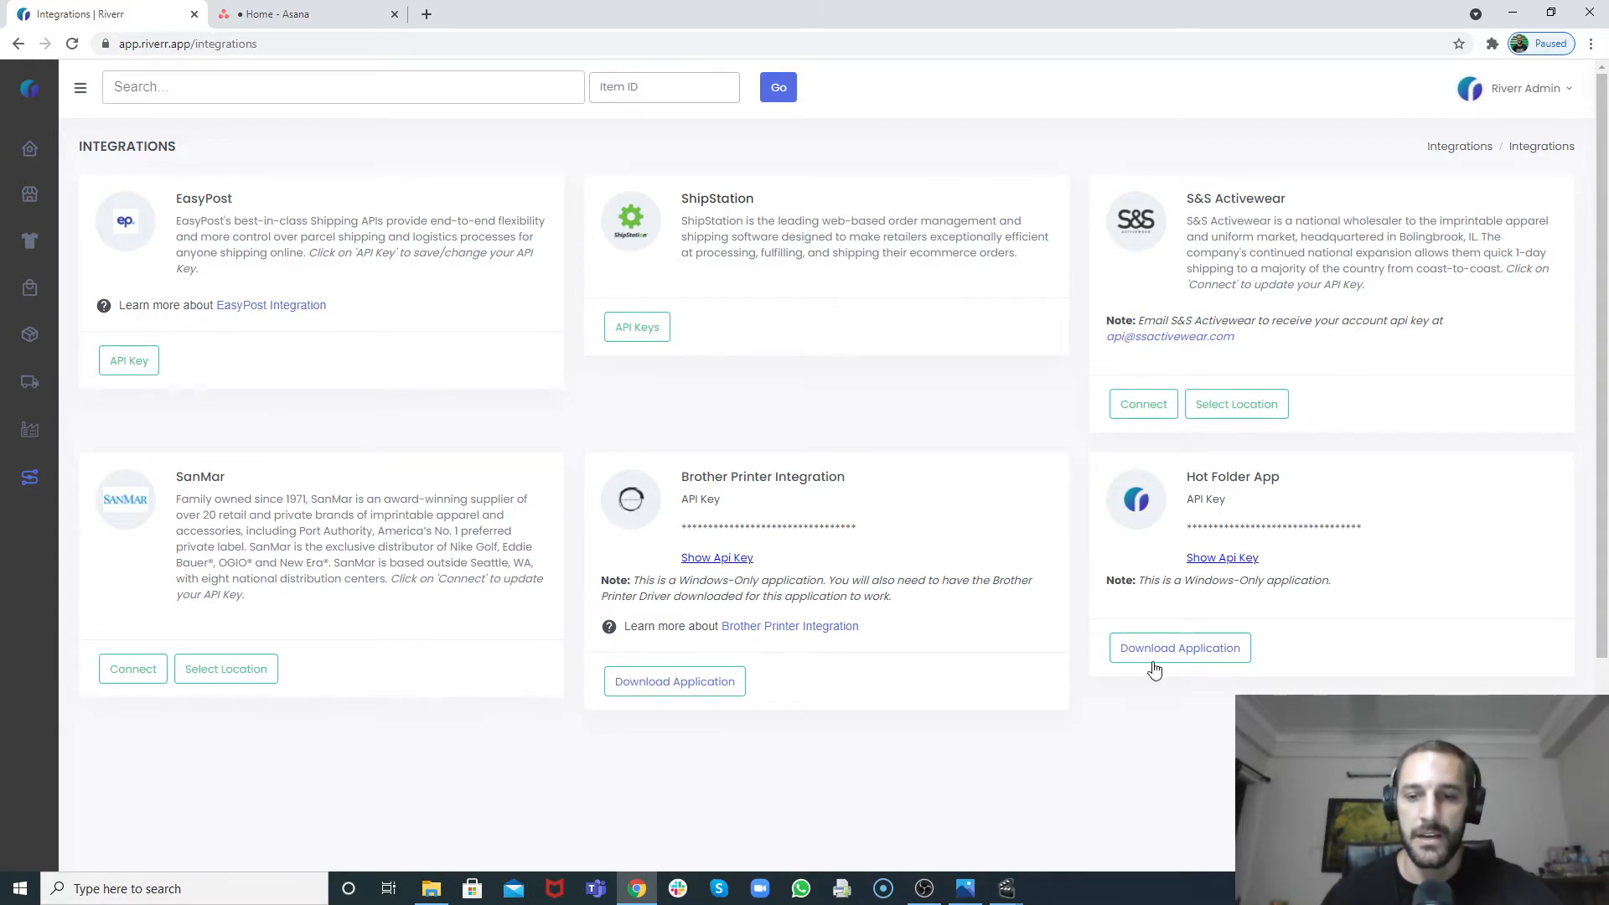
click(1204, 663)
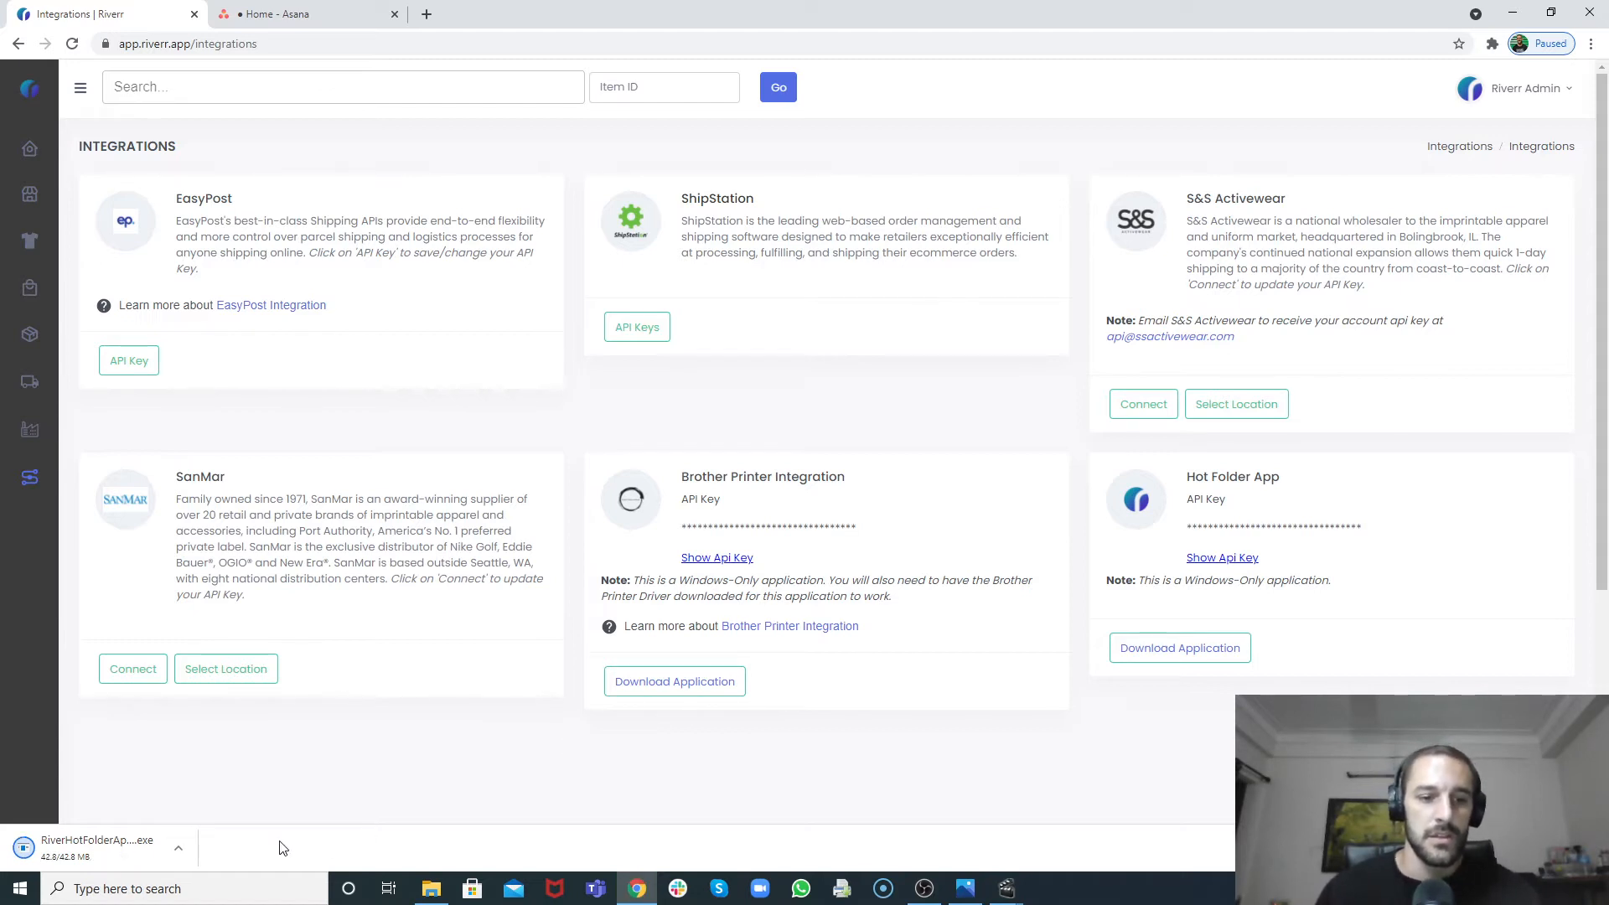
click(180, 848)
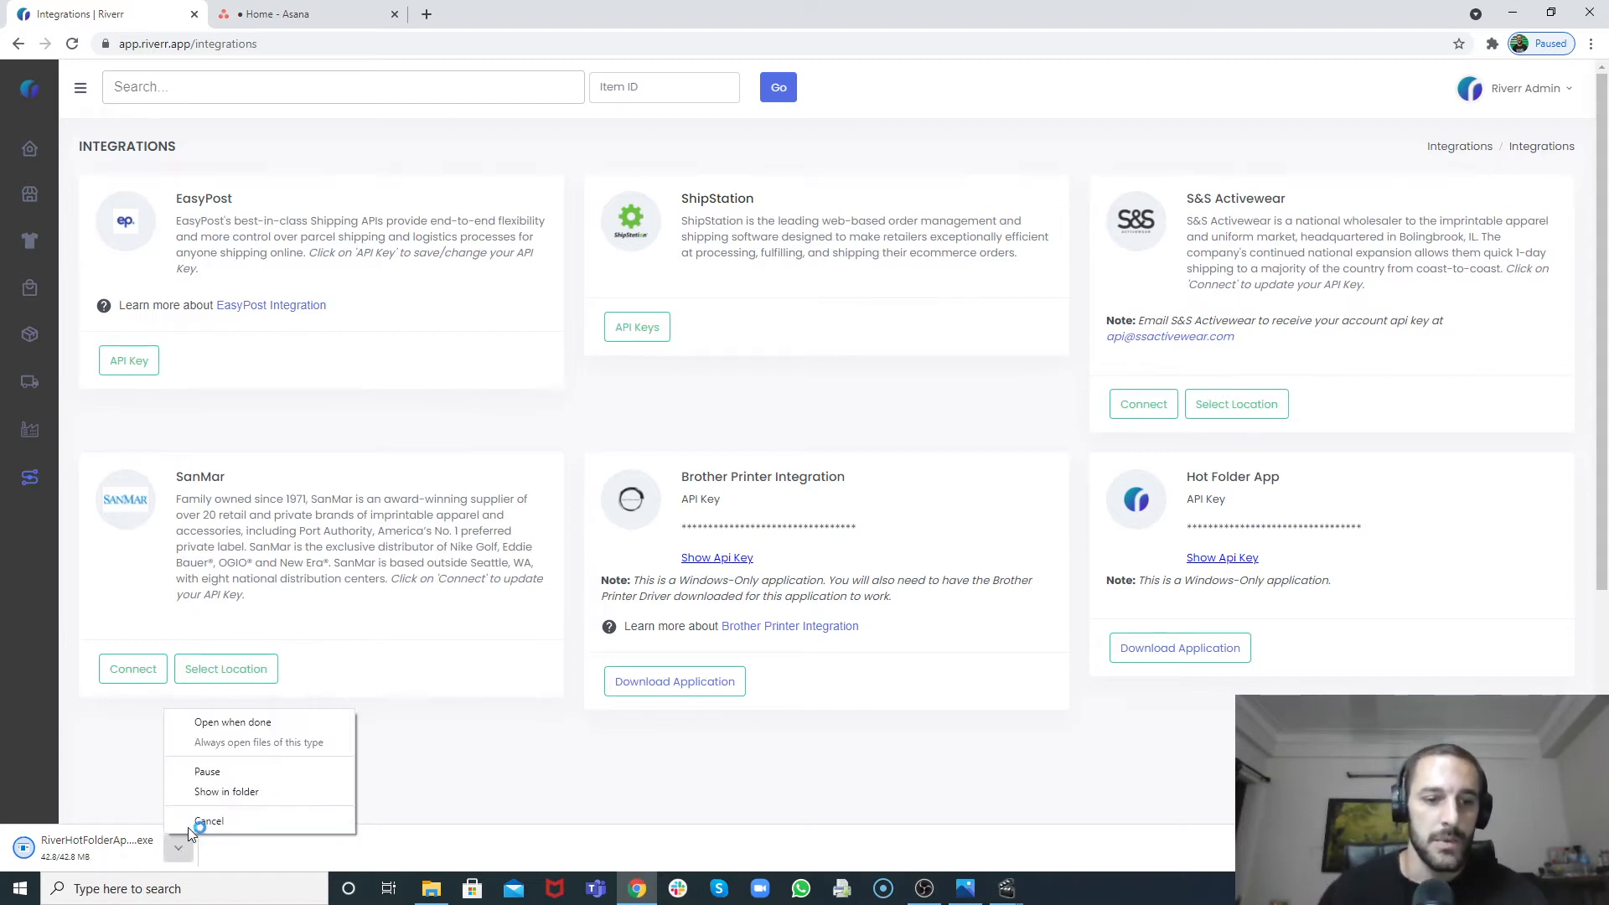
click(216, 723)
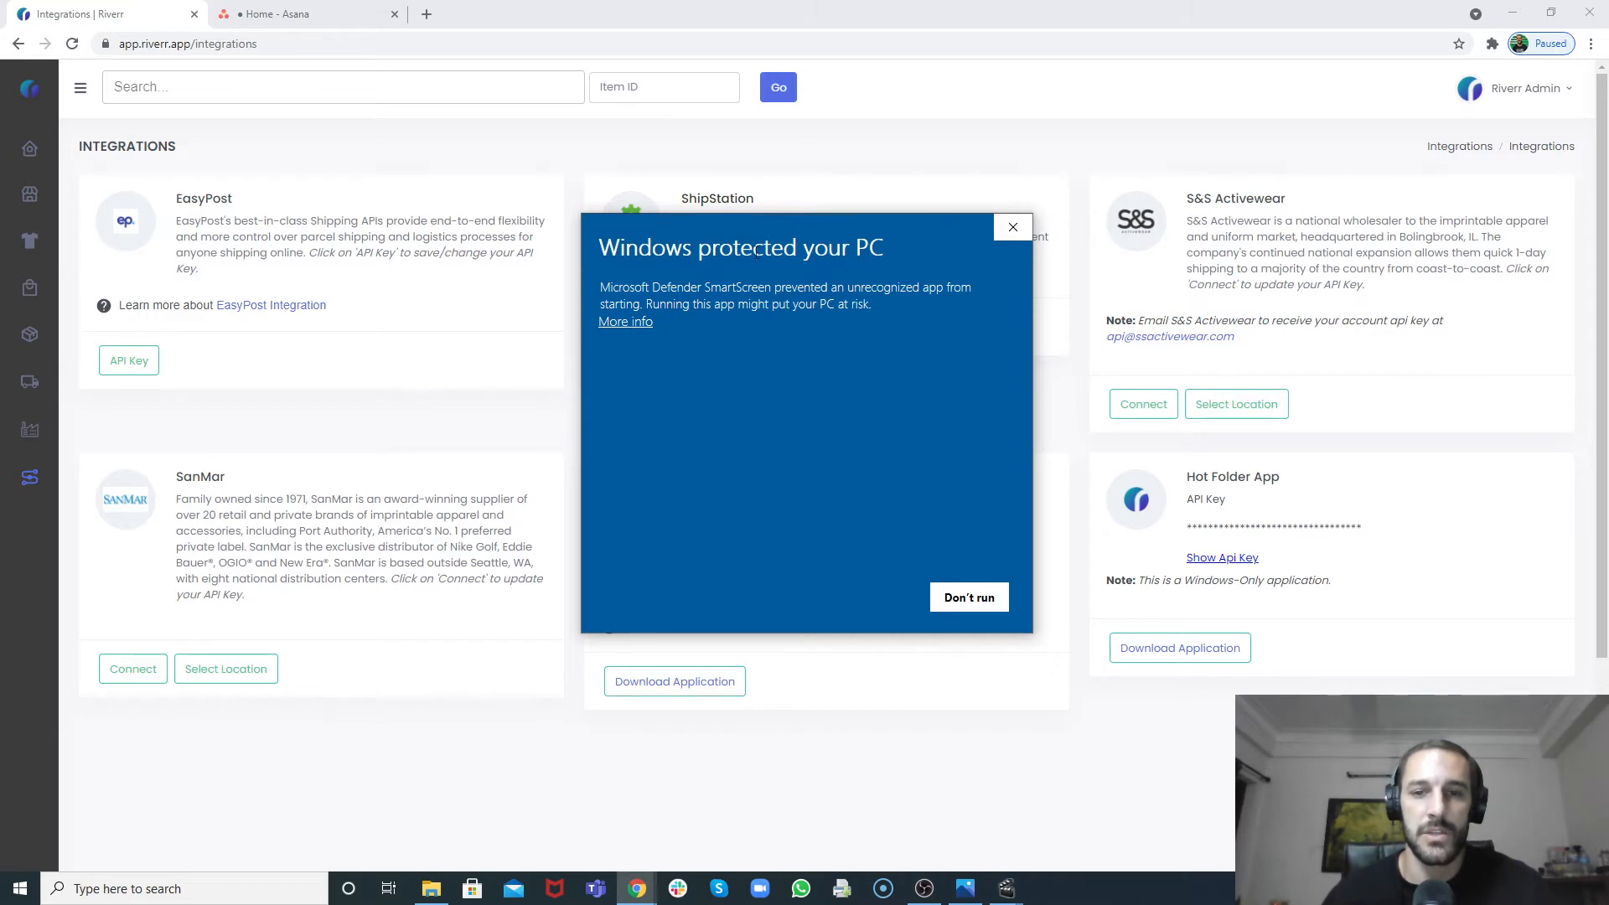
Step: Run the installer past the SmartScreen warning and install the Hot Folder App into the default destination folder
click(630, 324)
click(832, 594)
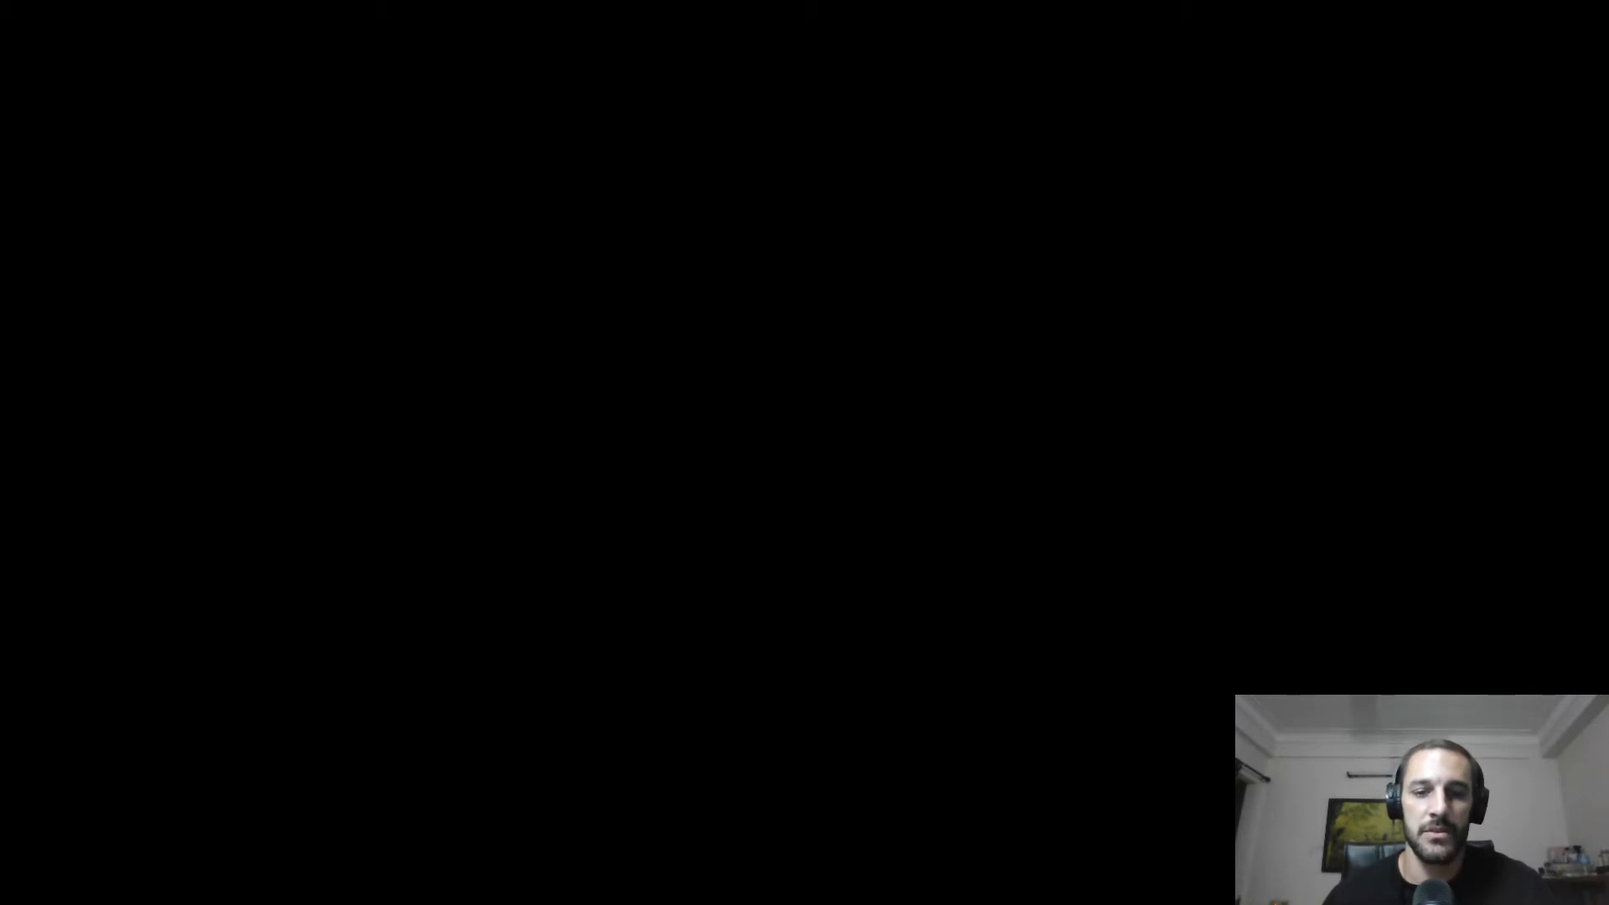
click(686, 553)
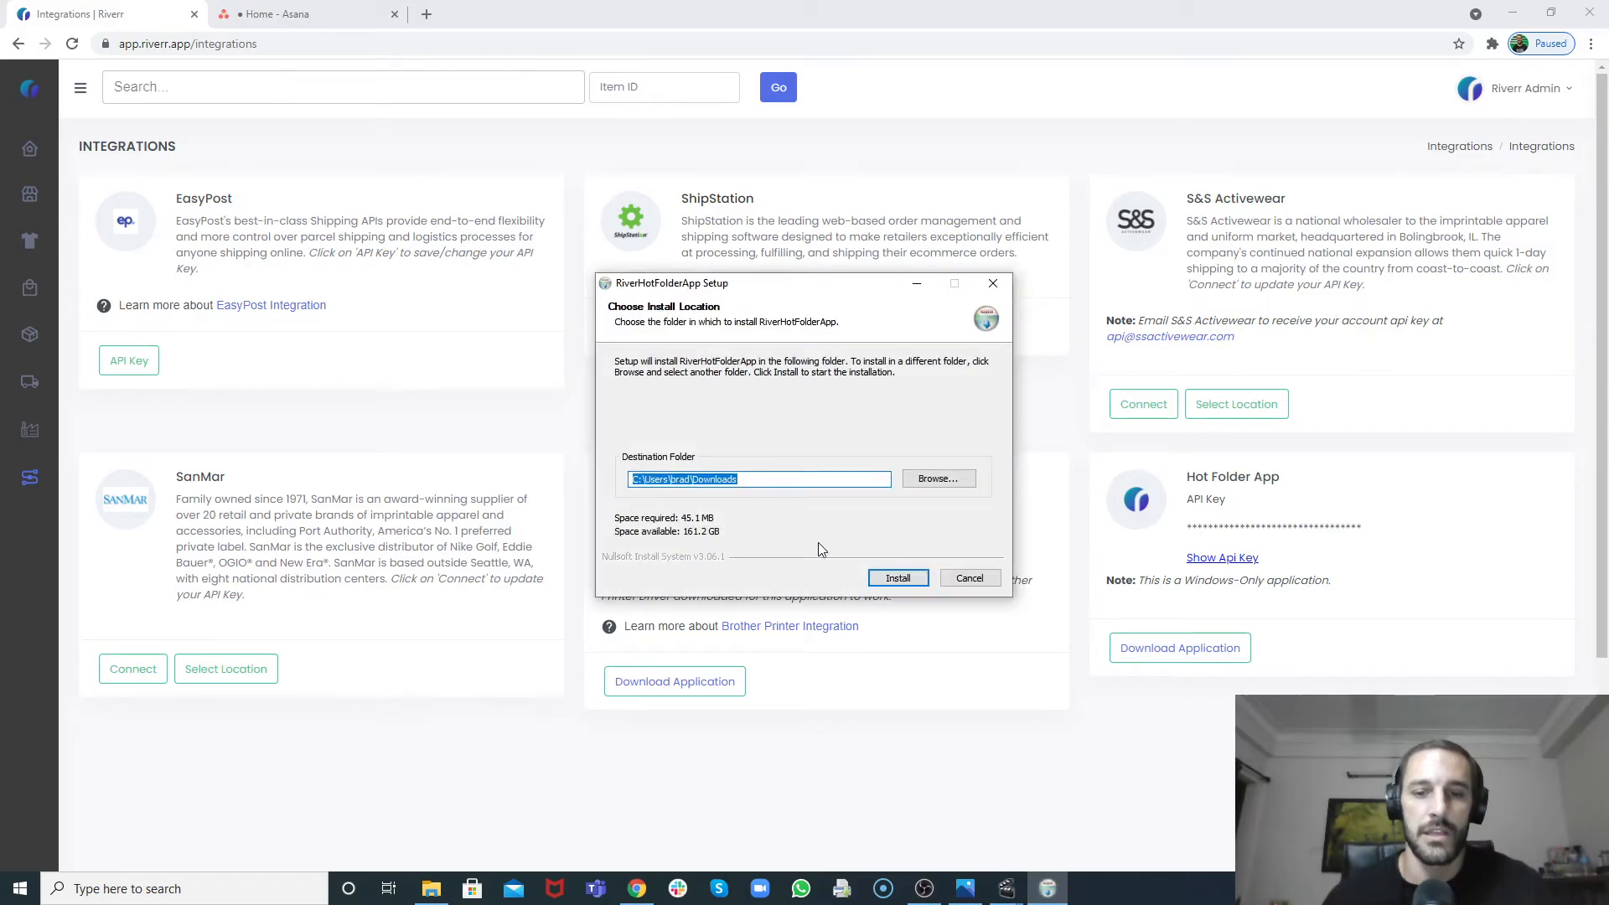
click(899, 580)
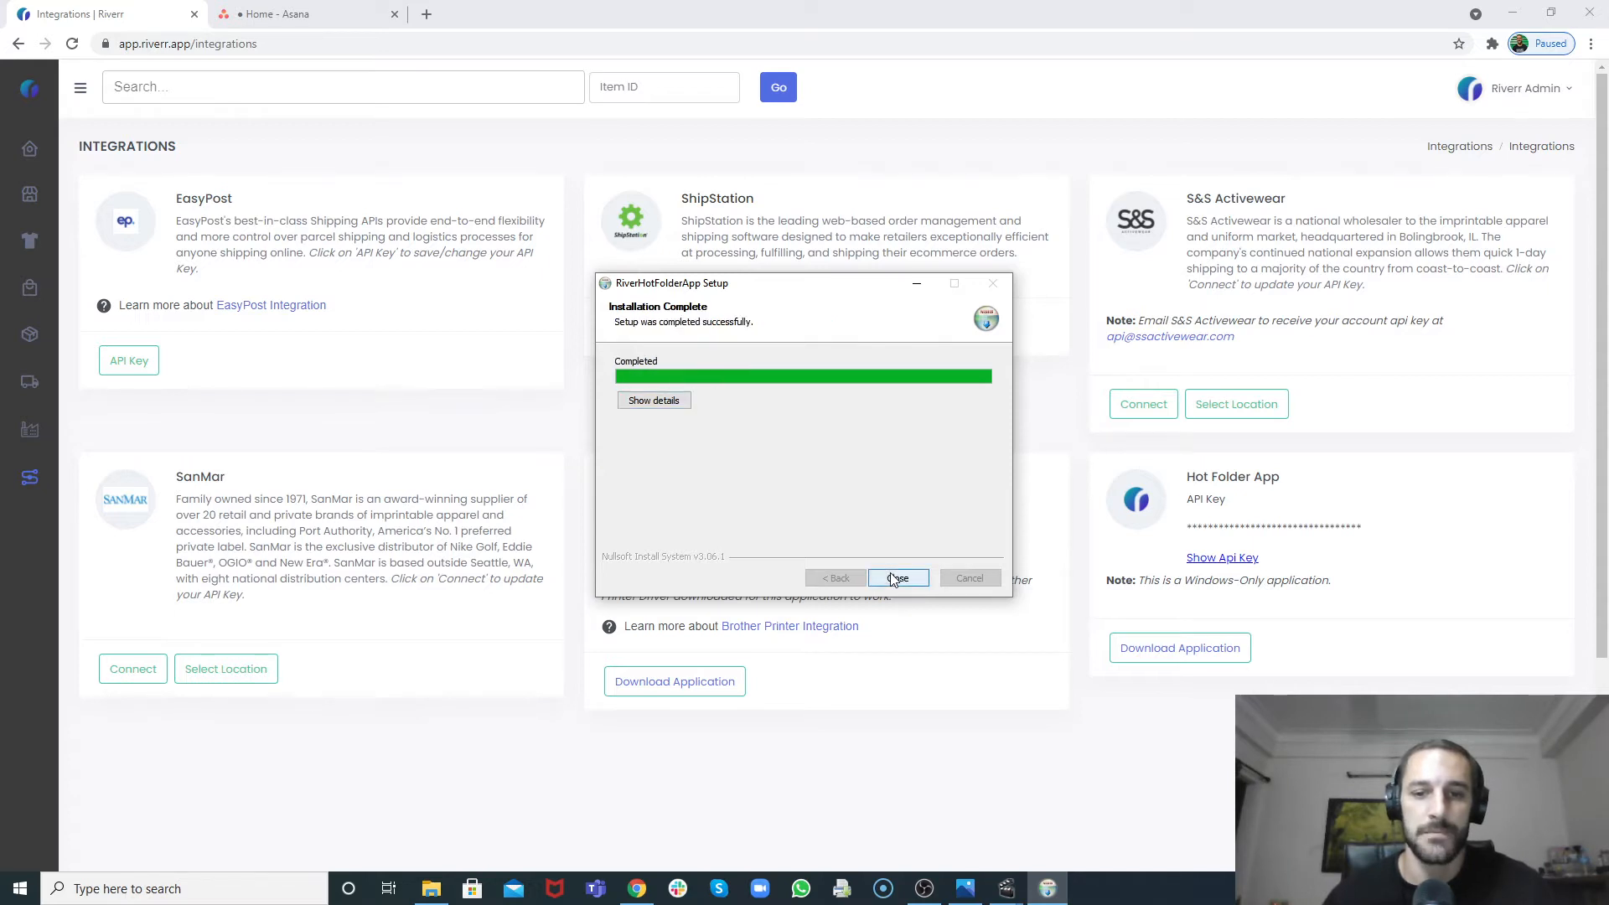
click(895, 578)
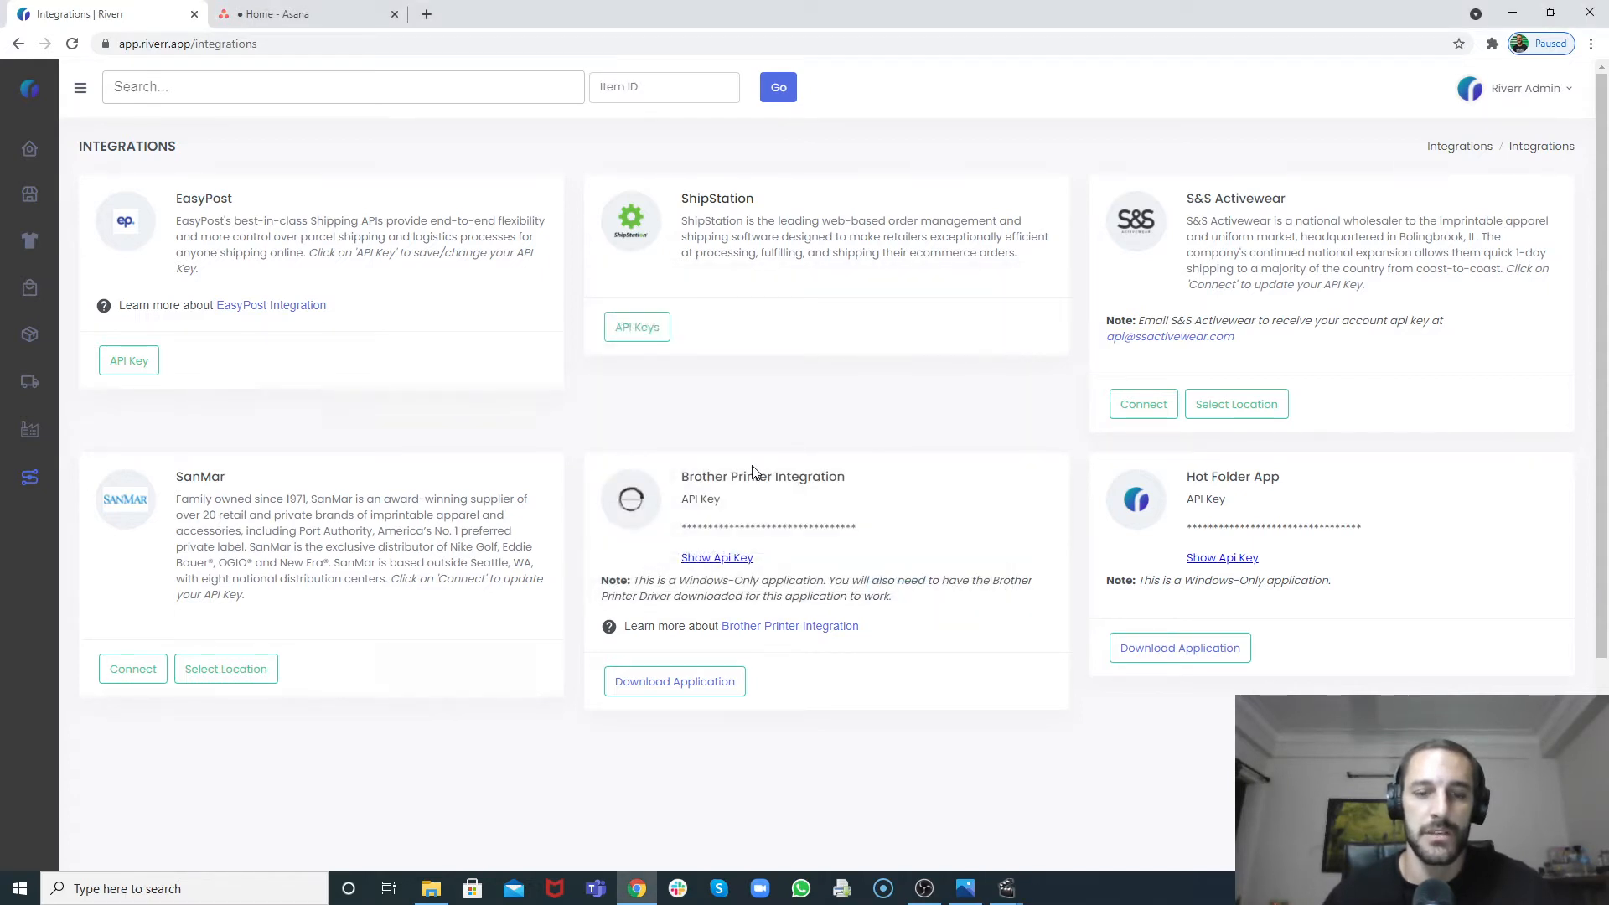
Step: Launch the RiverHotFolderApp application from its folder inside Downloads
click(286, 878)
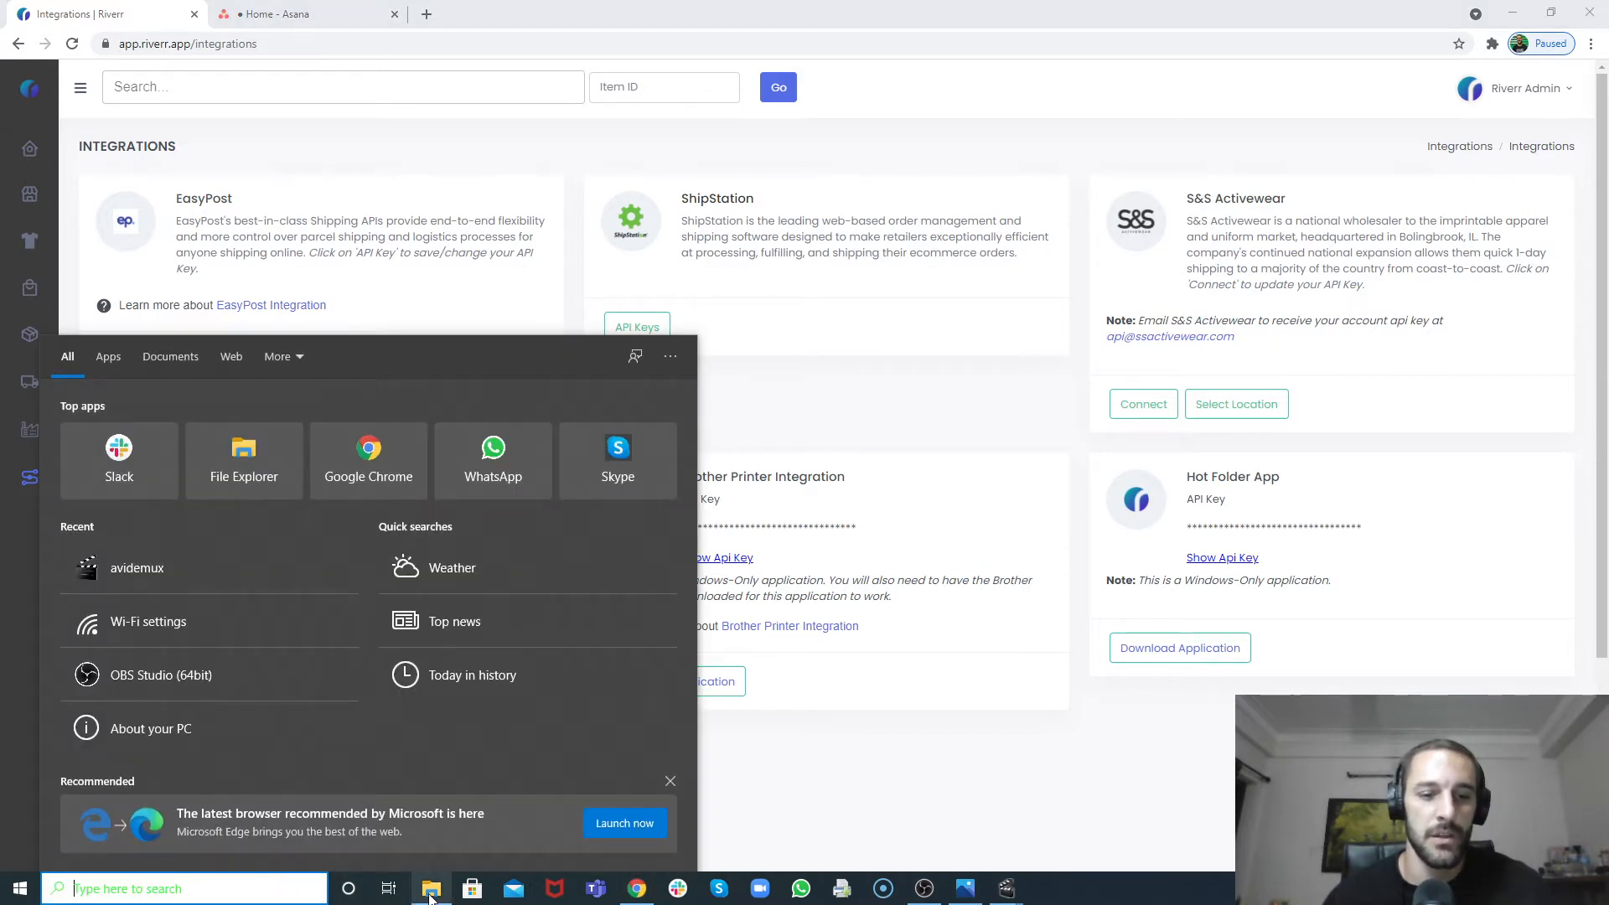
click(431, 893)
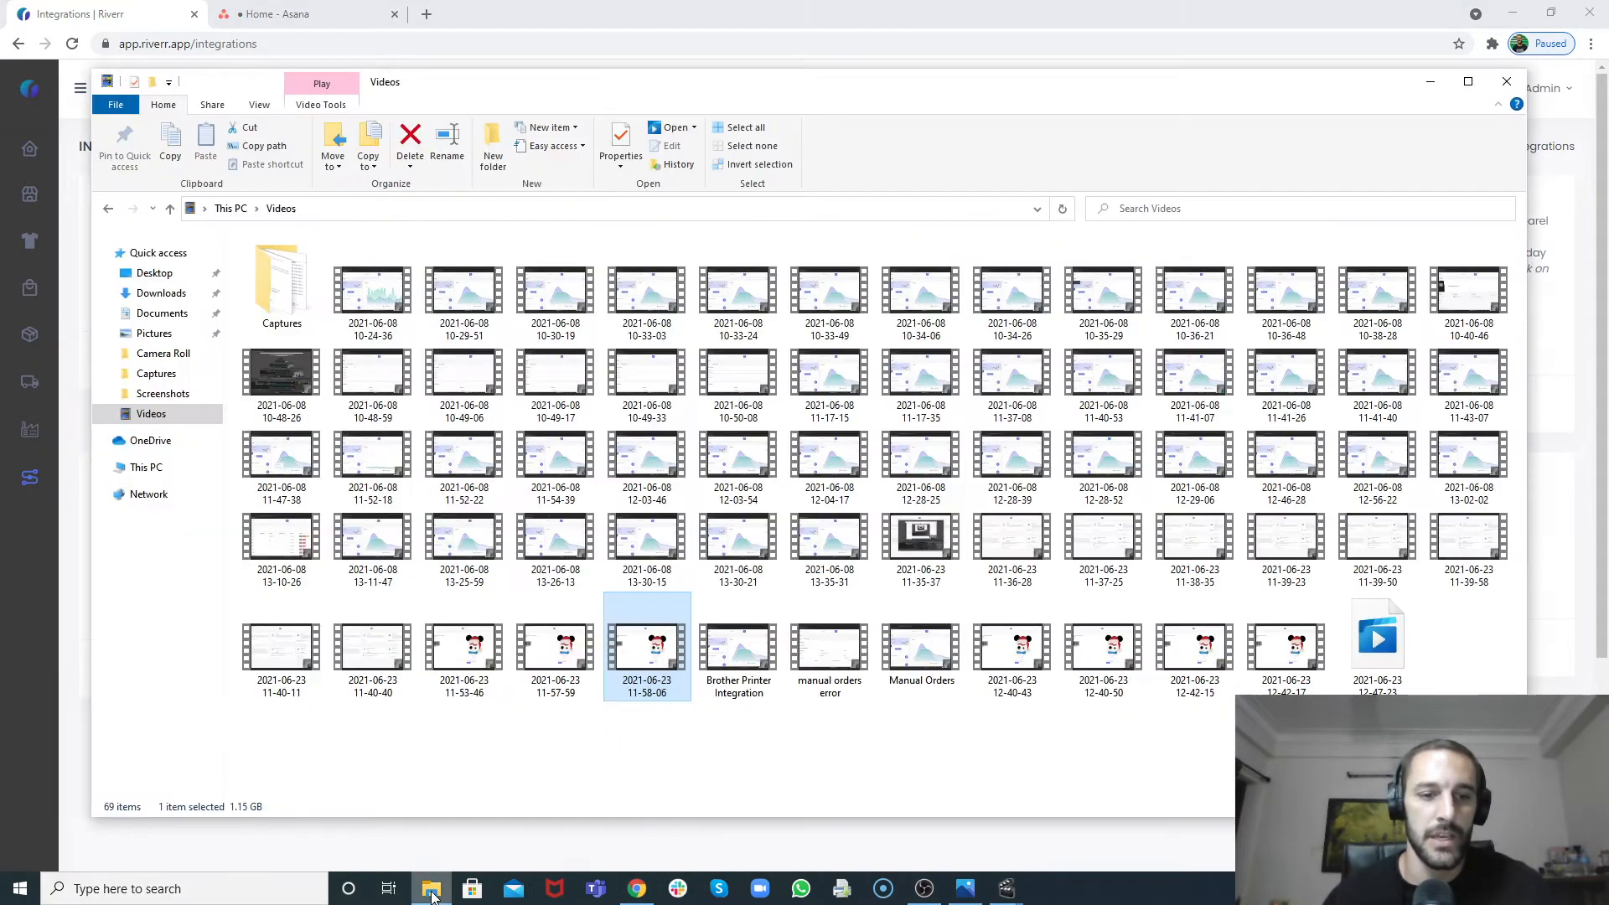
click(163, 293)
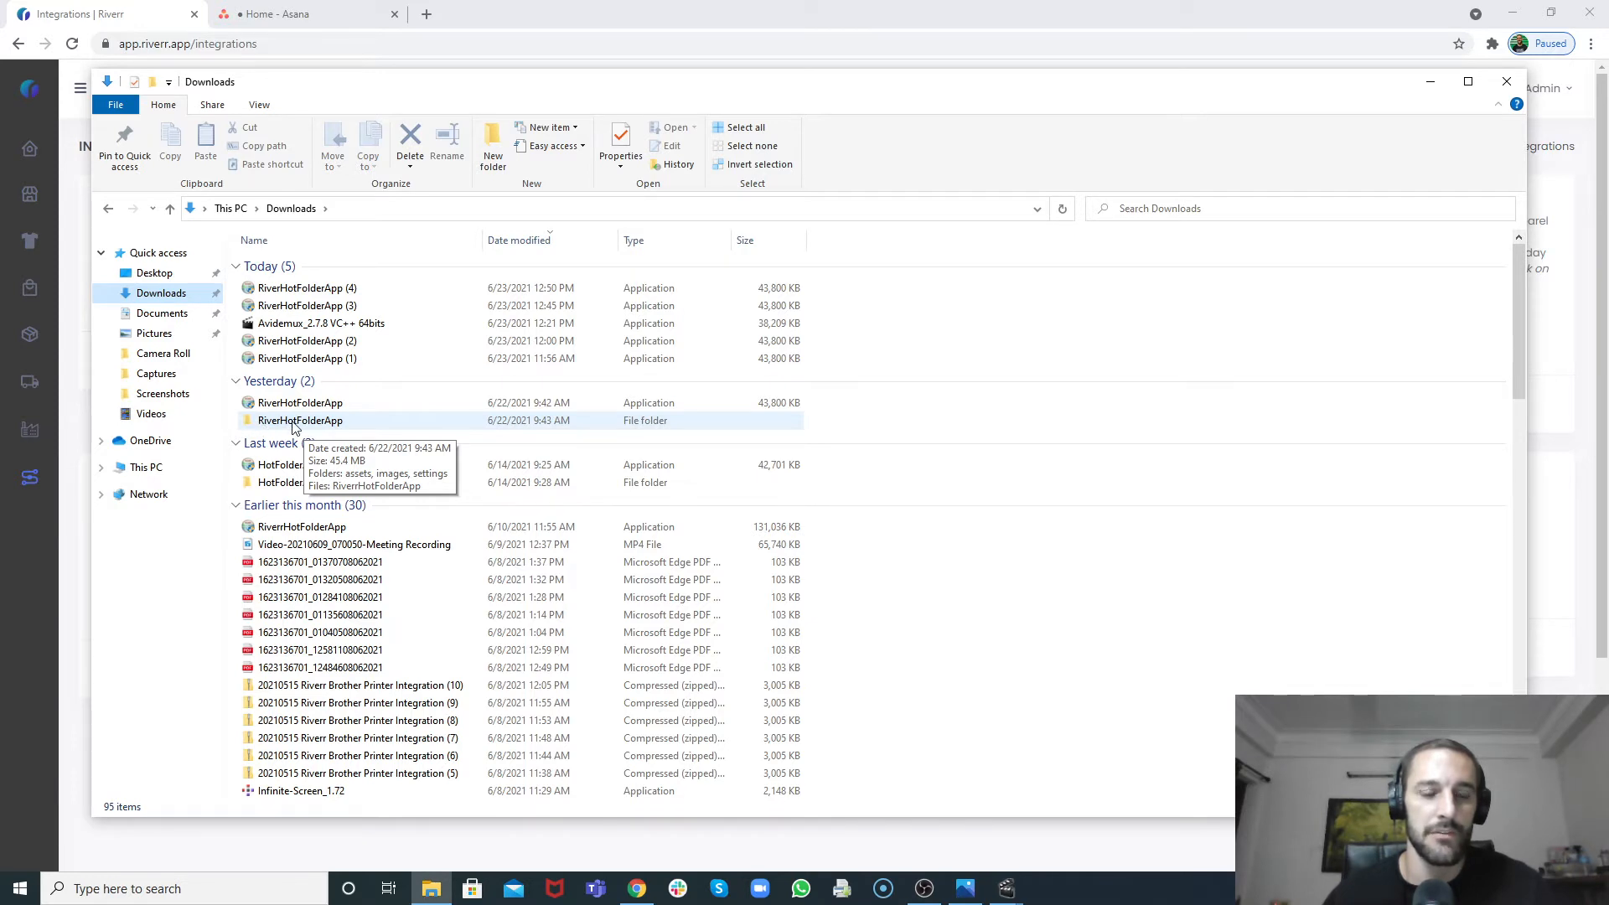
double_click(293, 421)
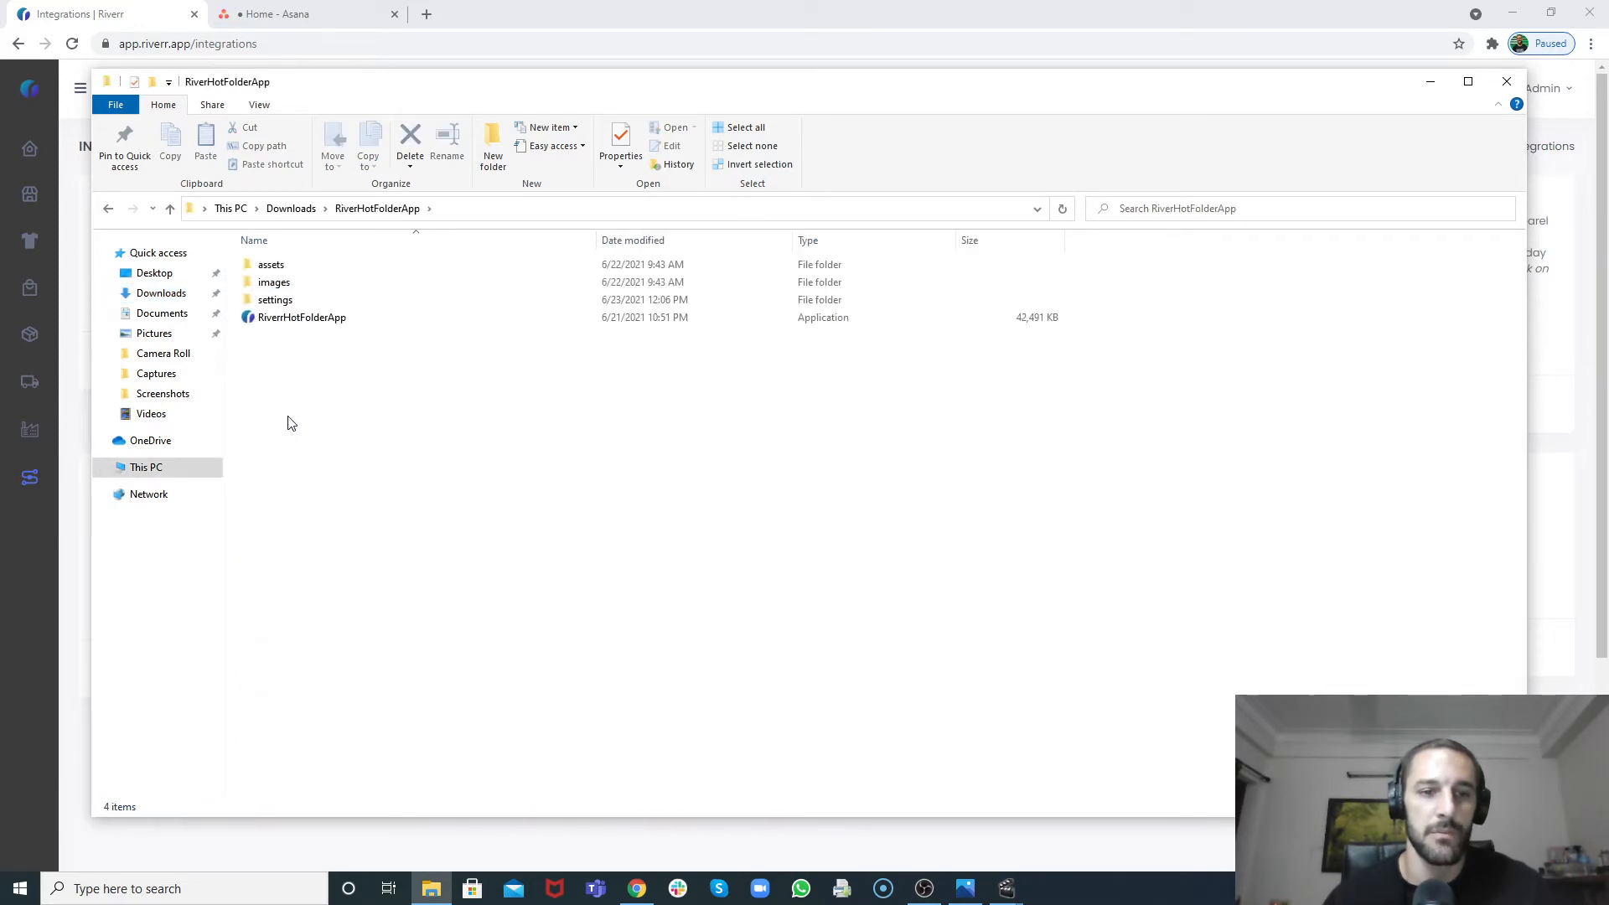
double_click(285, 324)
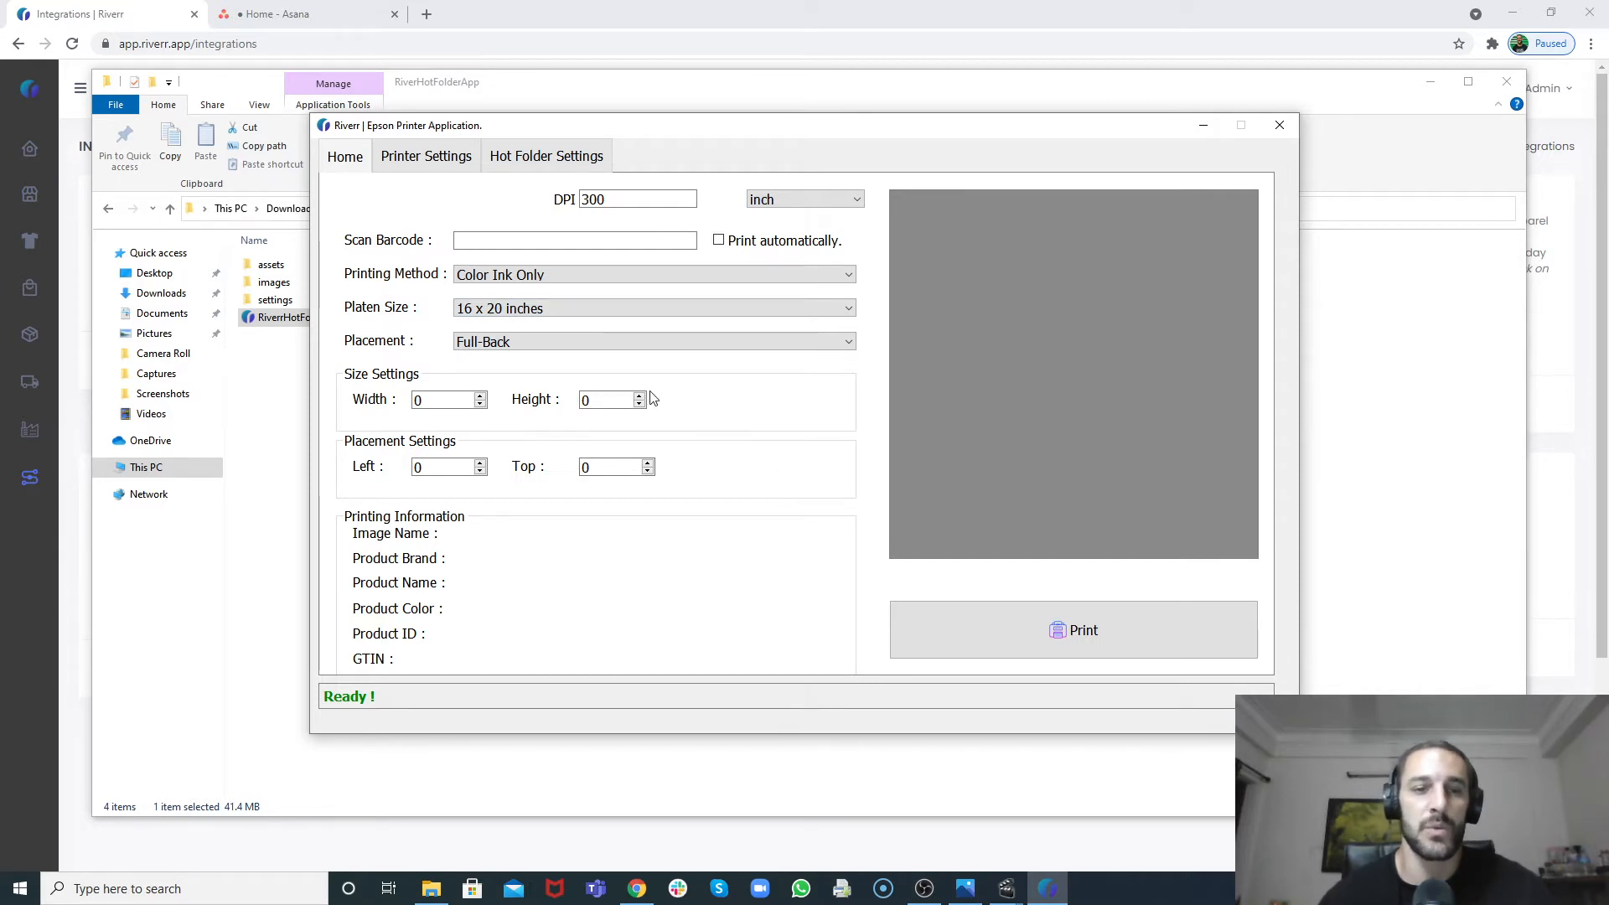
Step: Examine the garment size to platen size mapping in the printer settings
click(450, 165)
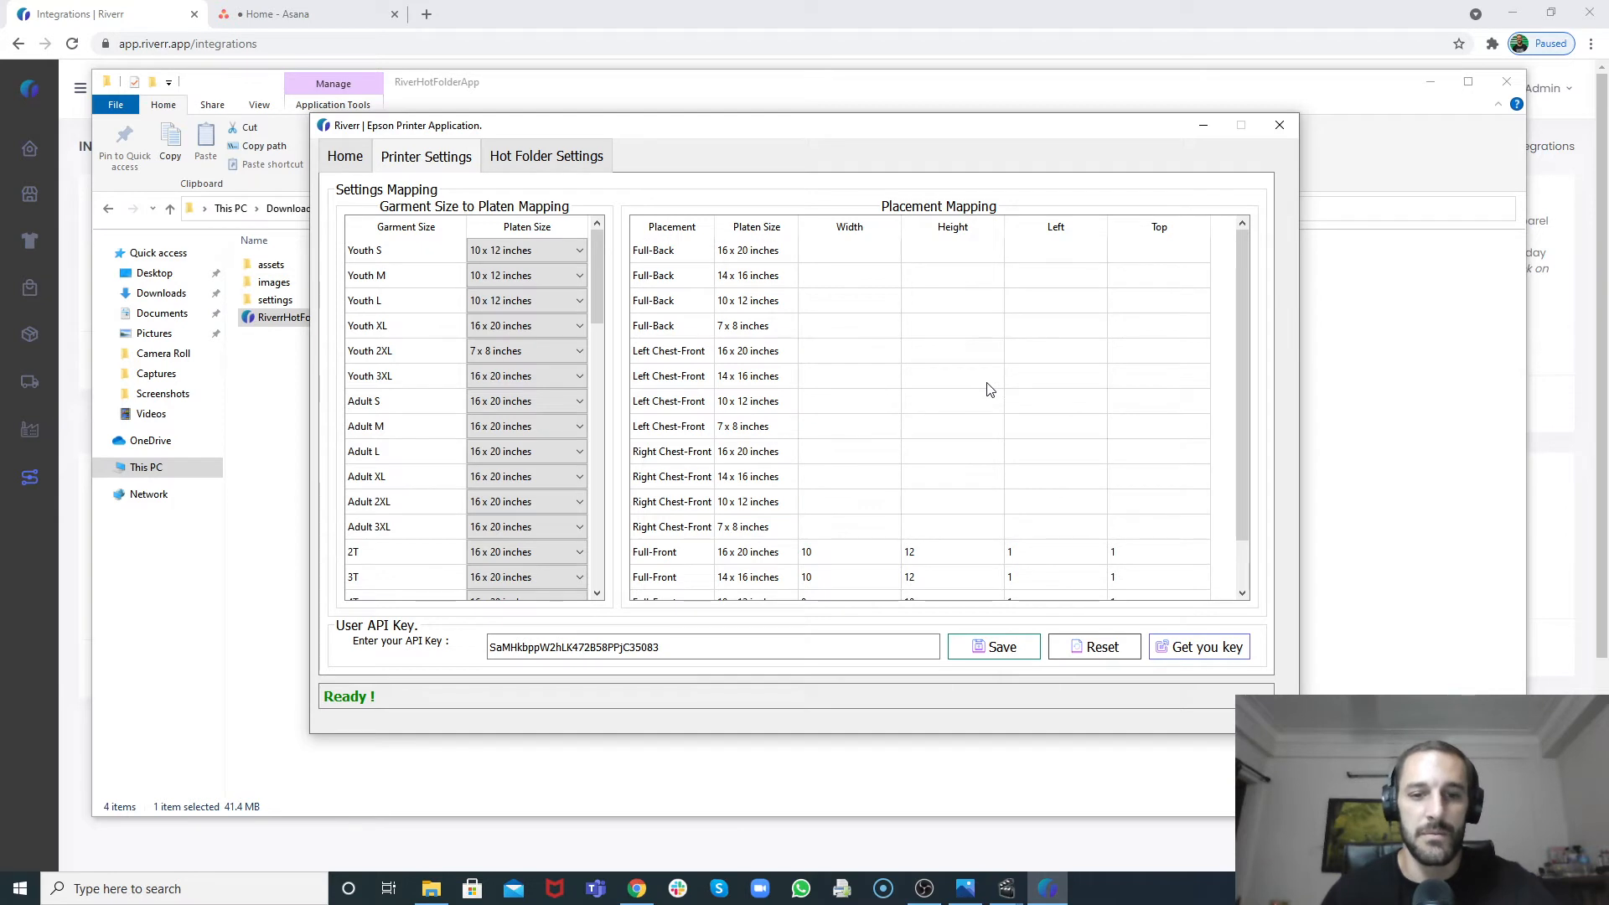
scroll(972, 385, down, 1)
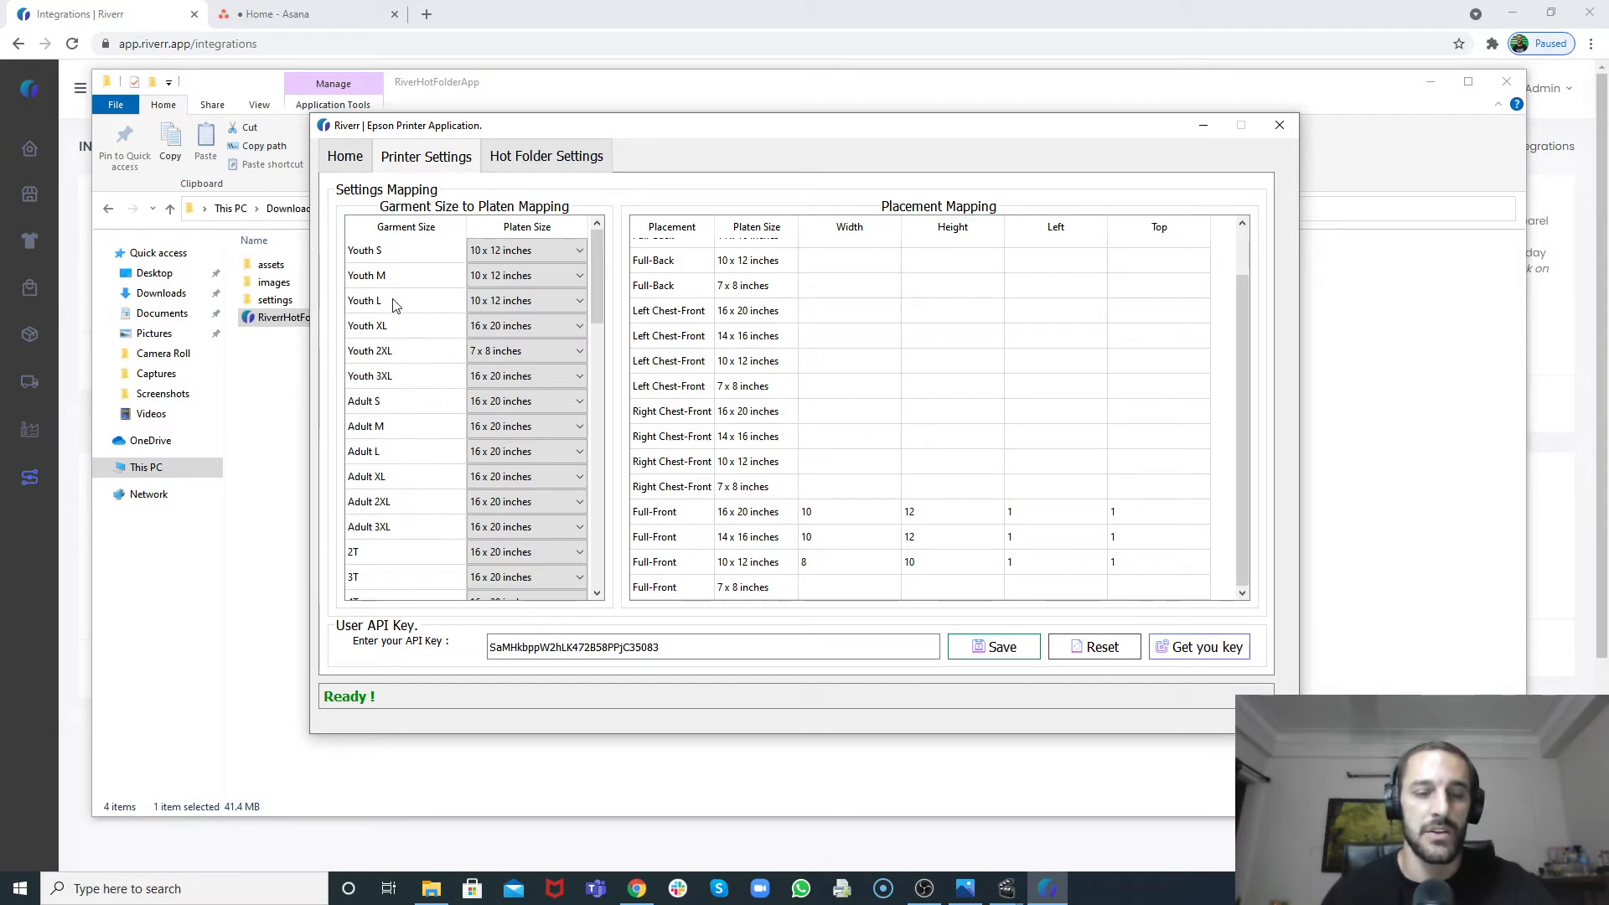
scroll(396, 304, down, 3)
scroll(395, 304, up, 3)
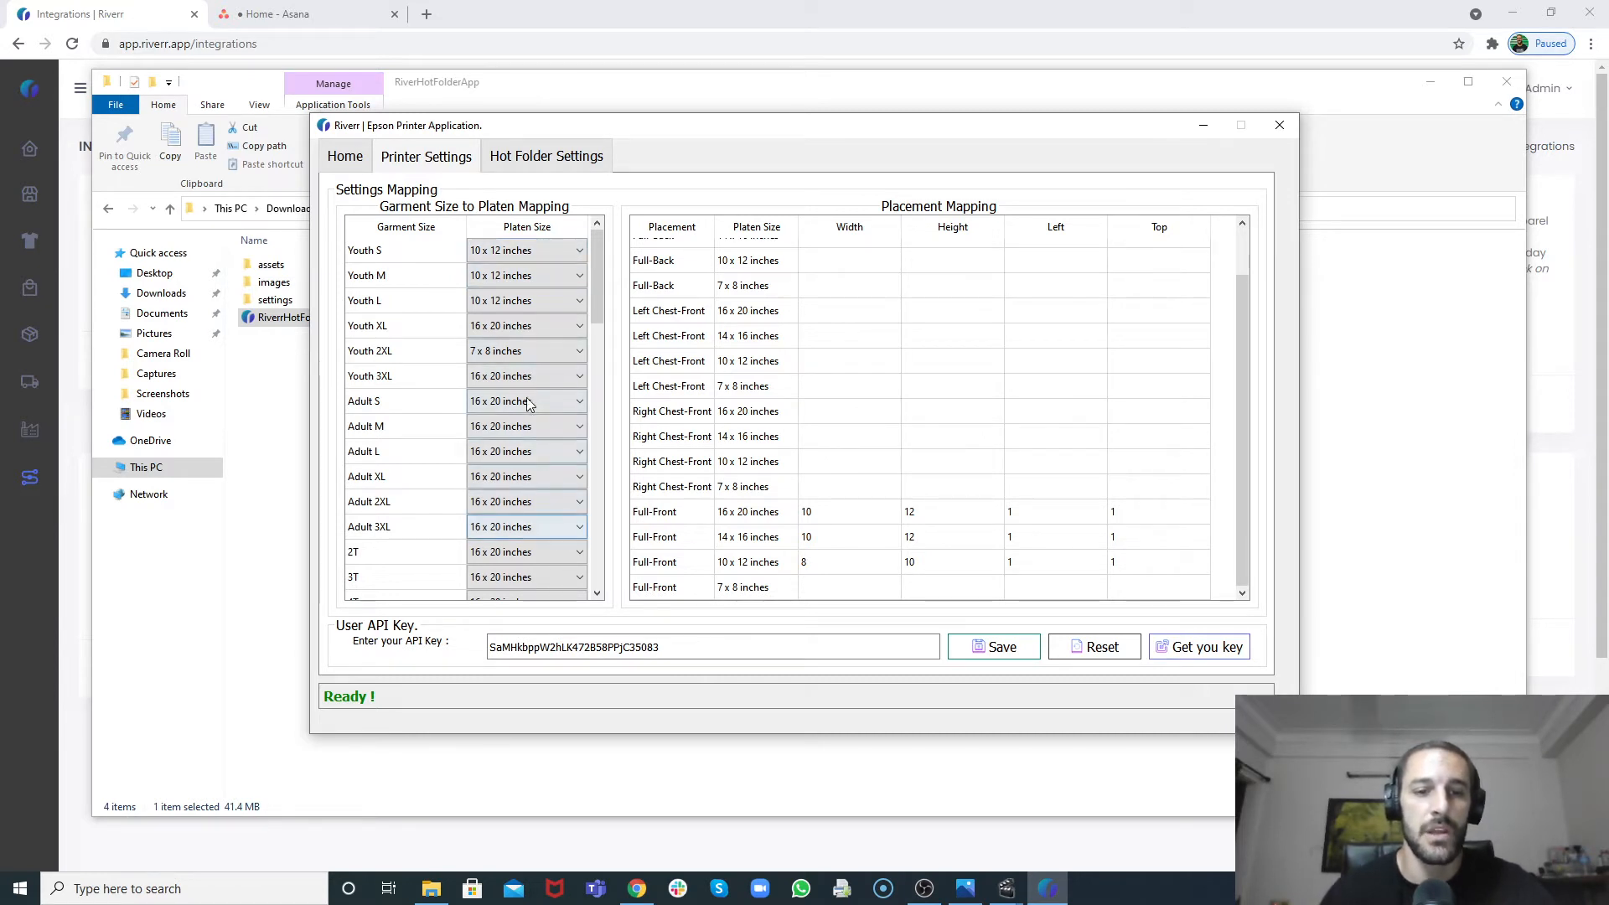
click(513, 276)
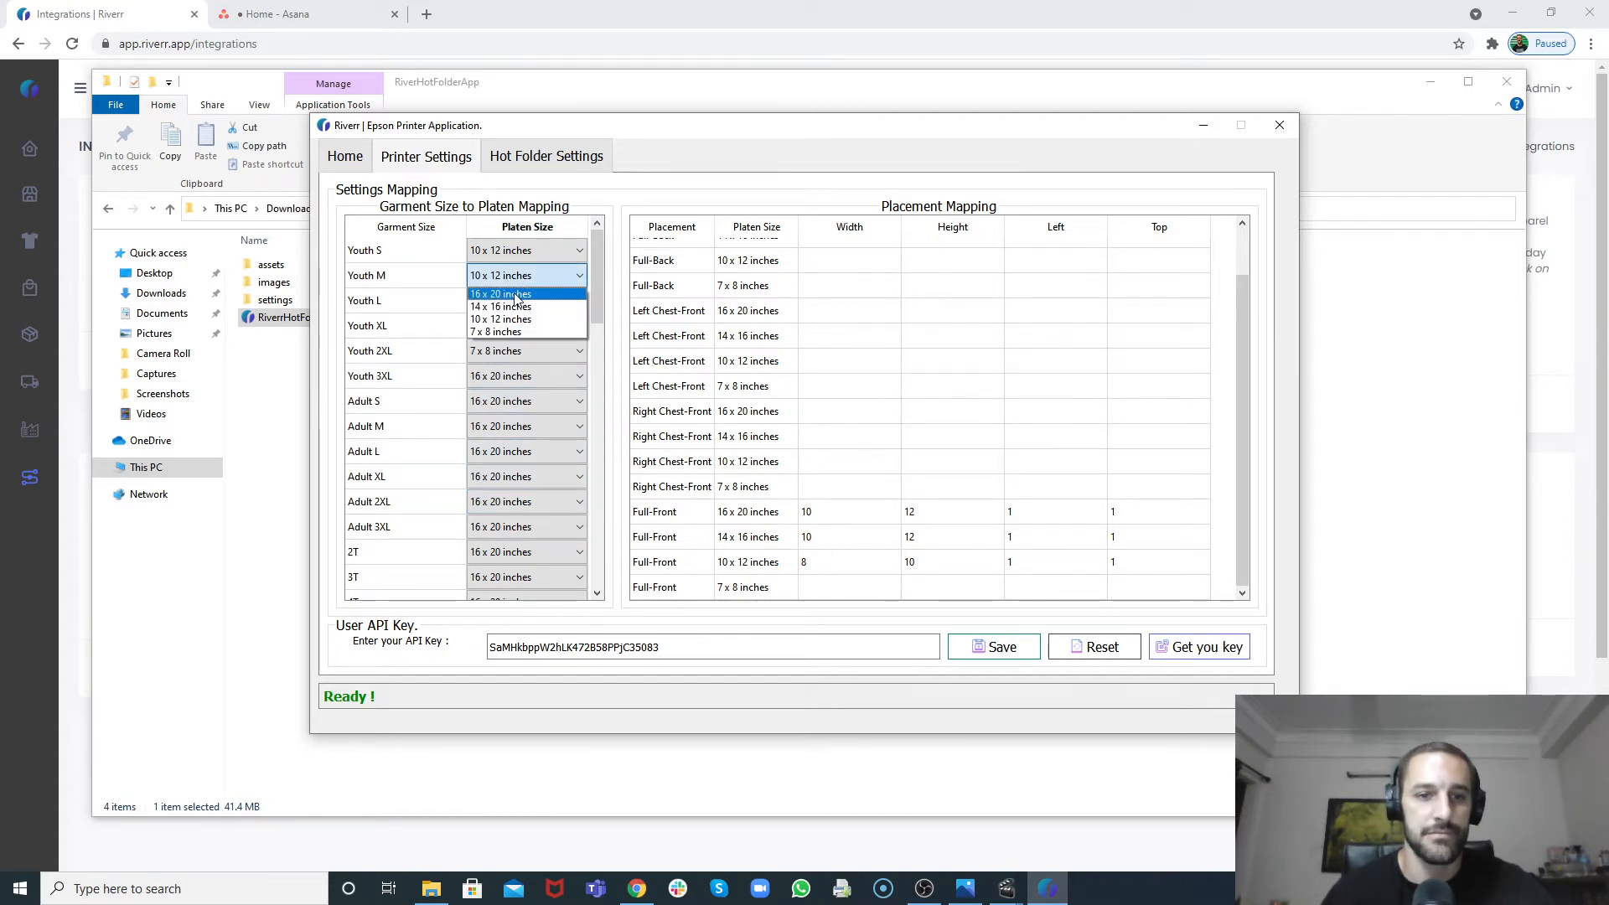
click(515, 319)
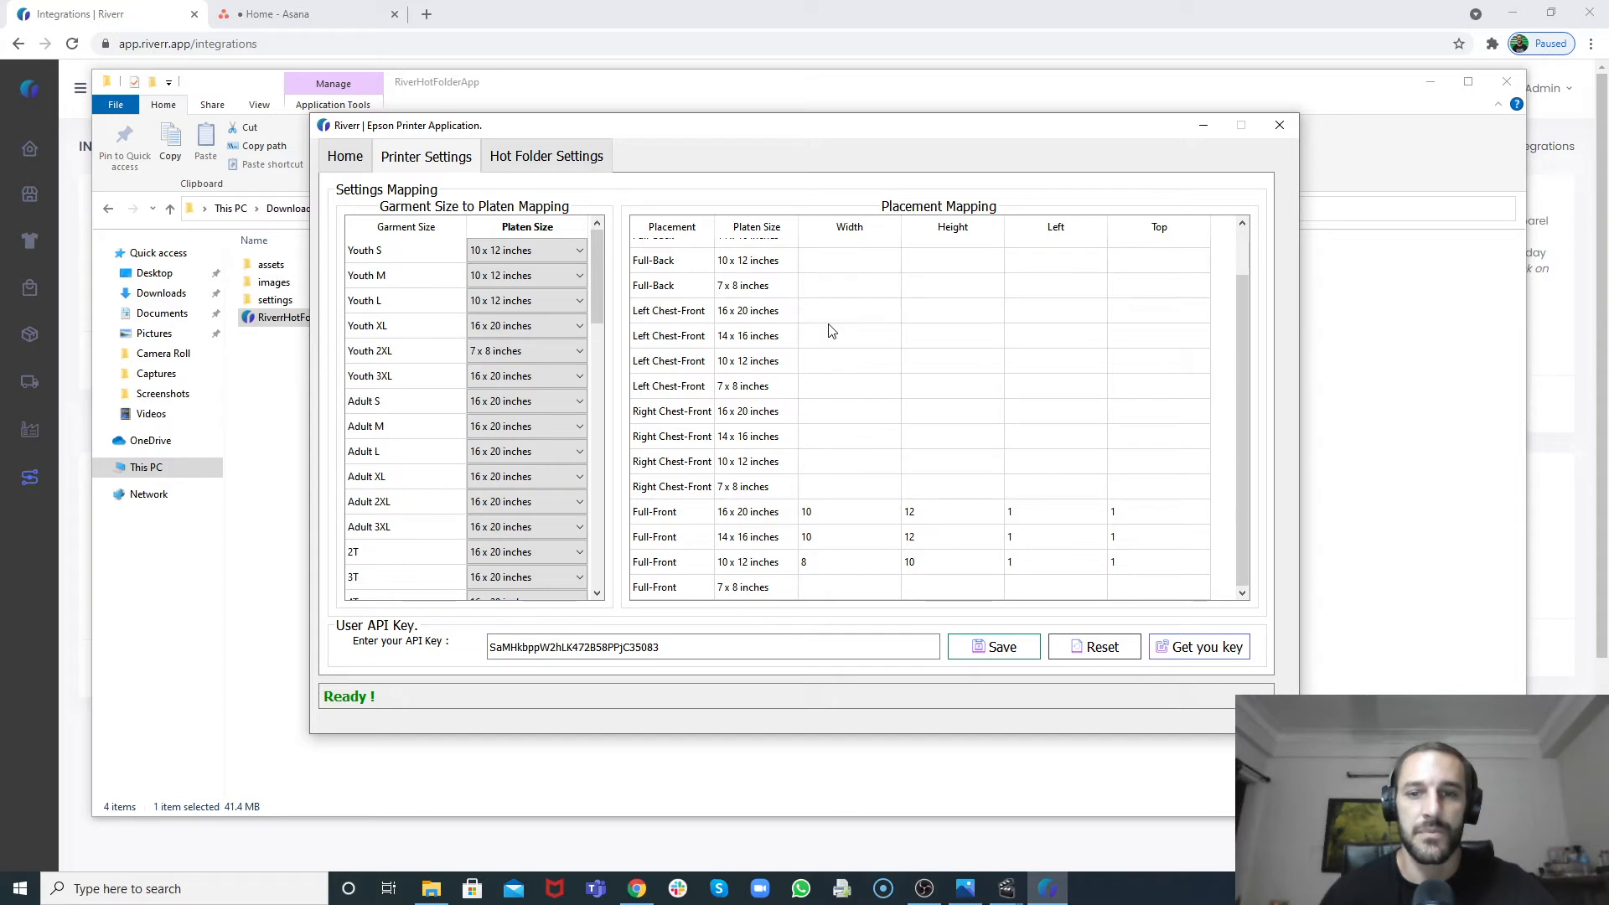
scroll(832, 330, up, 1)
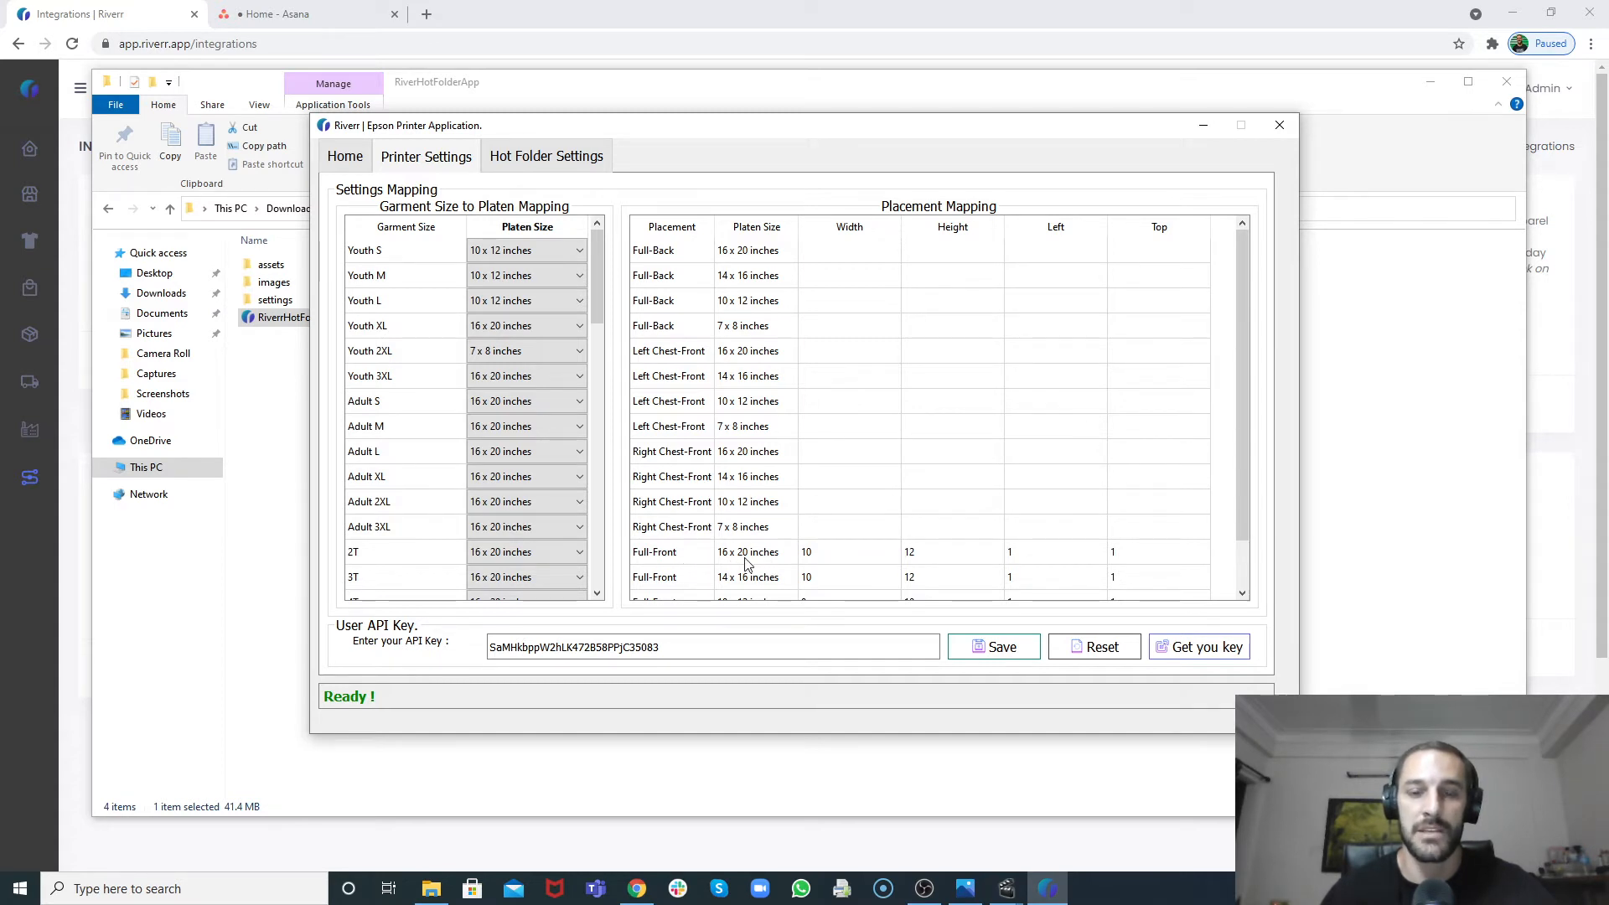
Step: Review the Full-Front placement mapping width, height, left and top values, then save the printer settings
click(813, 553)
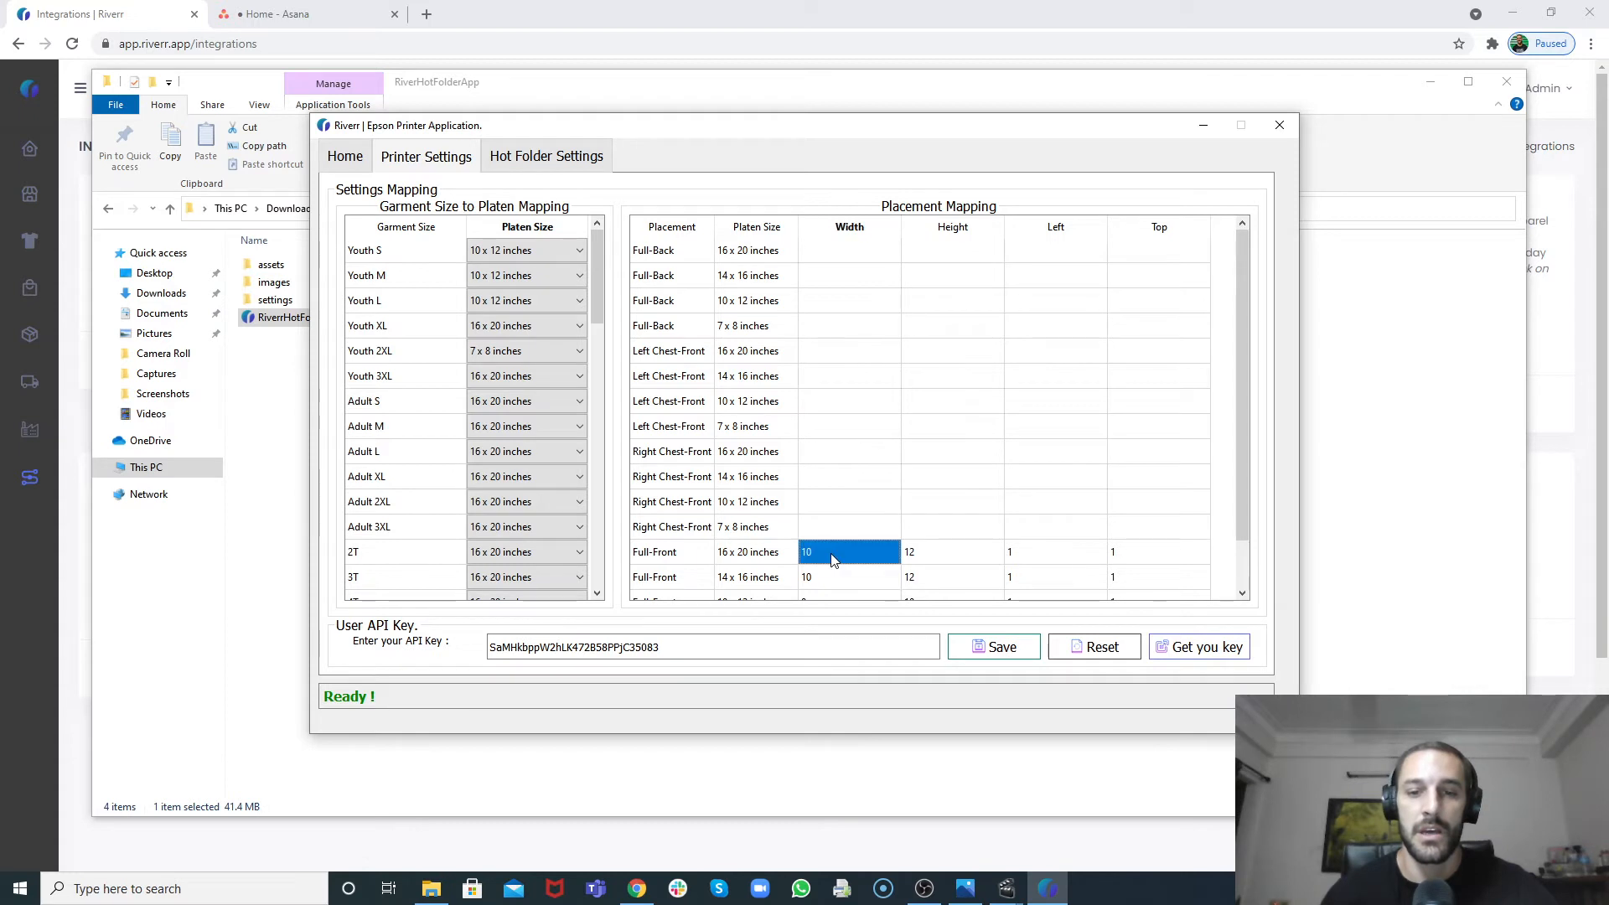
scroll(835, 530, down, 1)
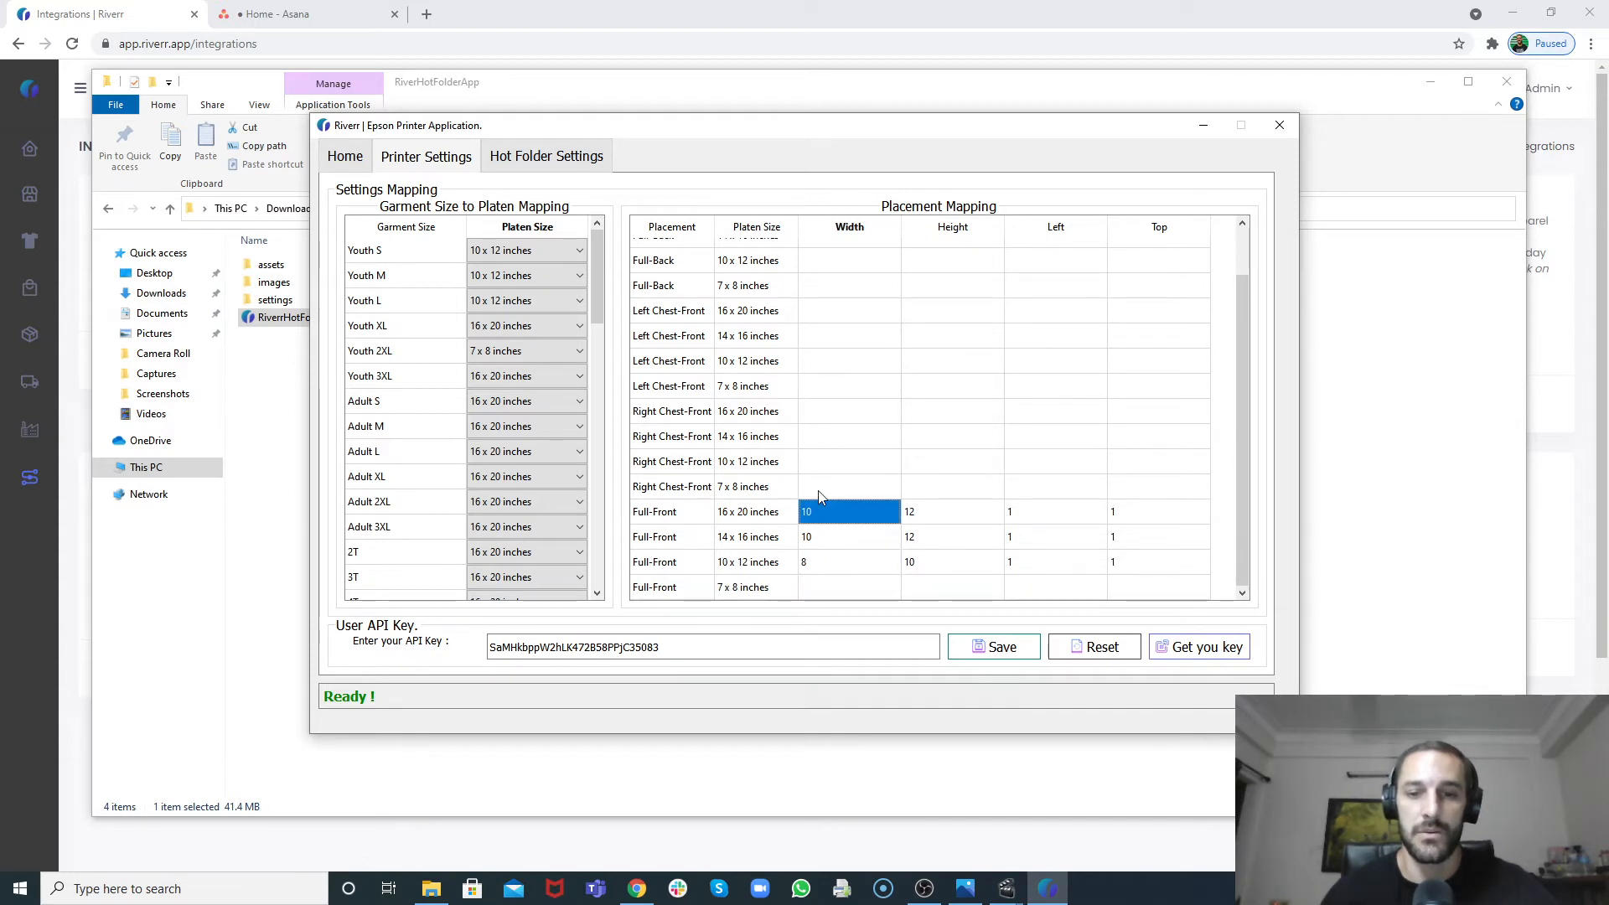
click(820, 493)
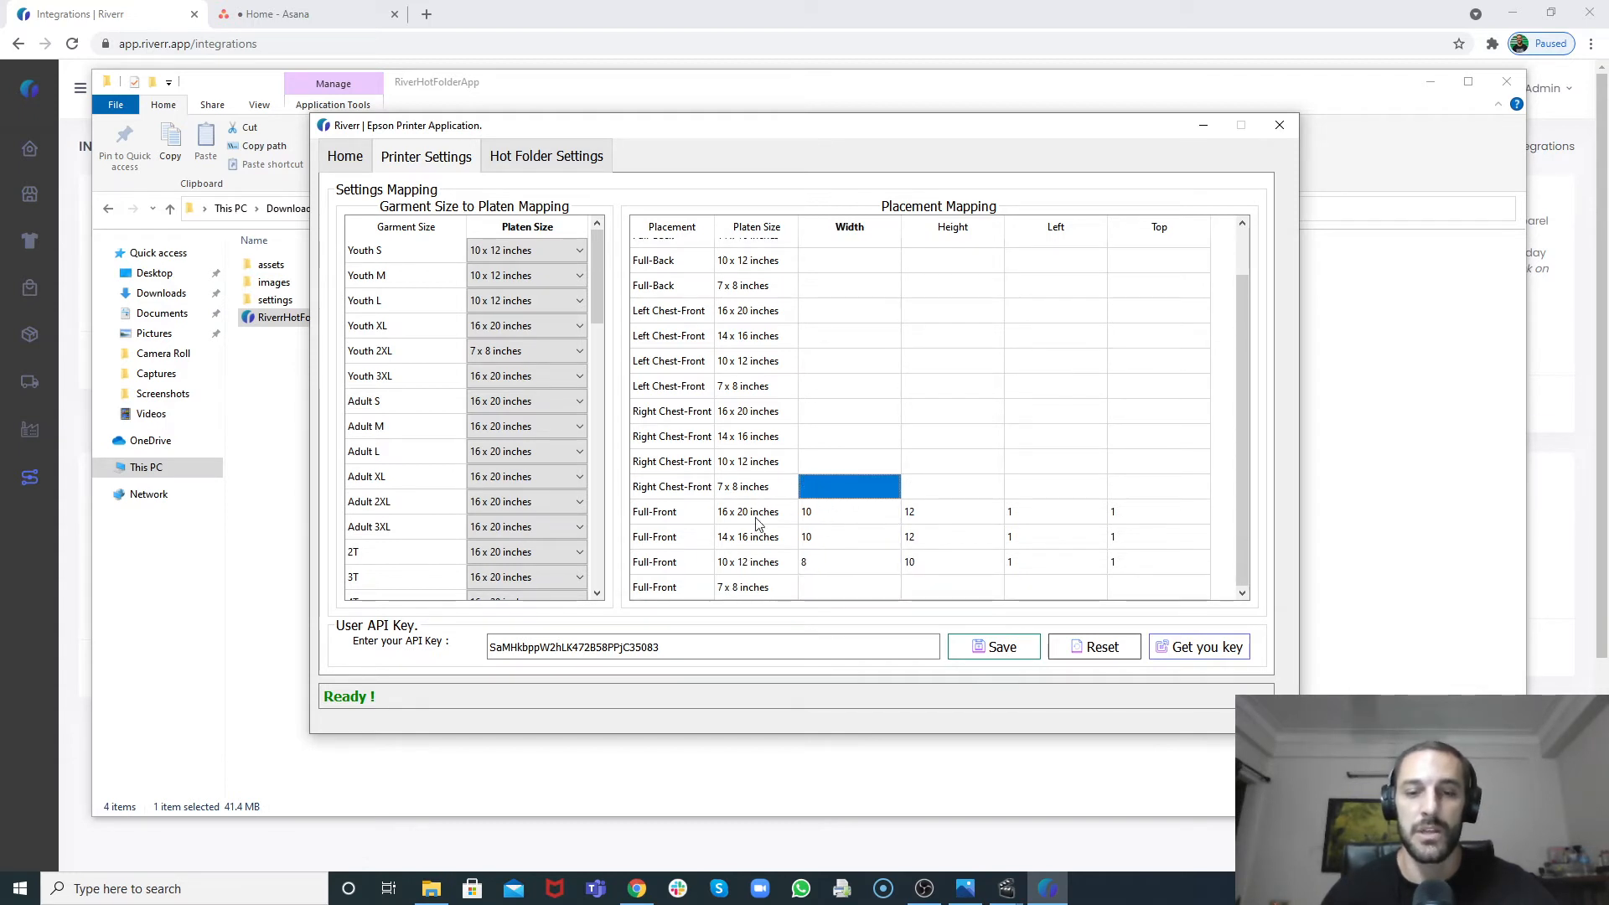
click(813, 518)
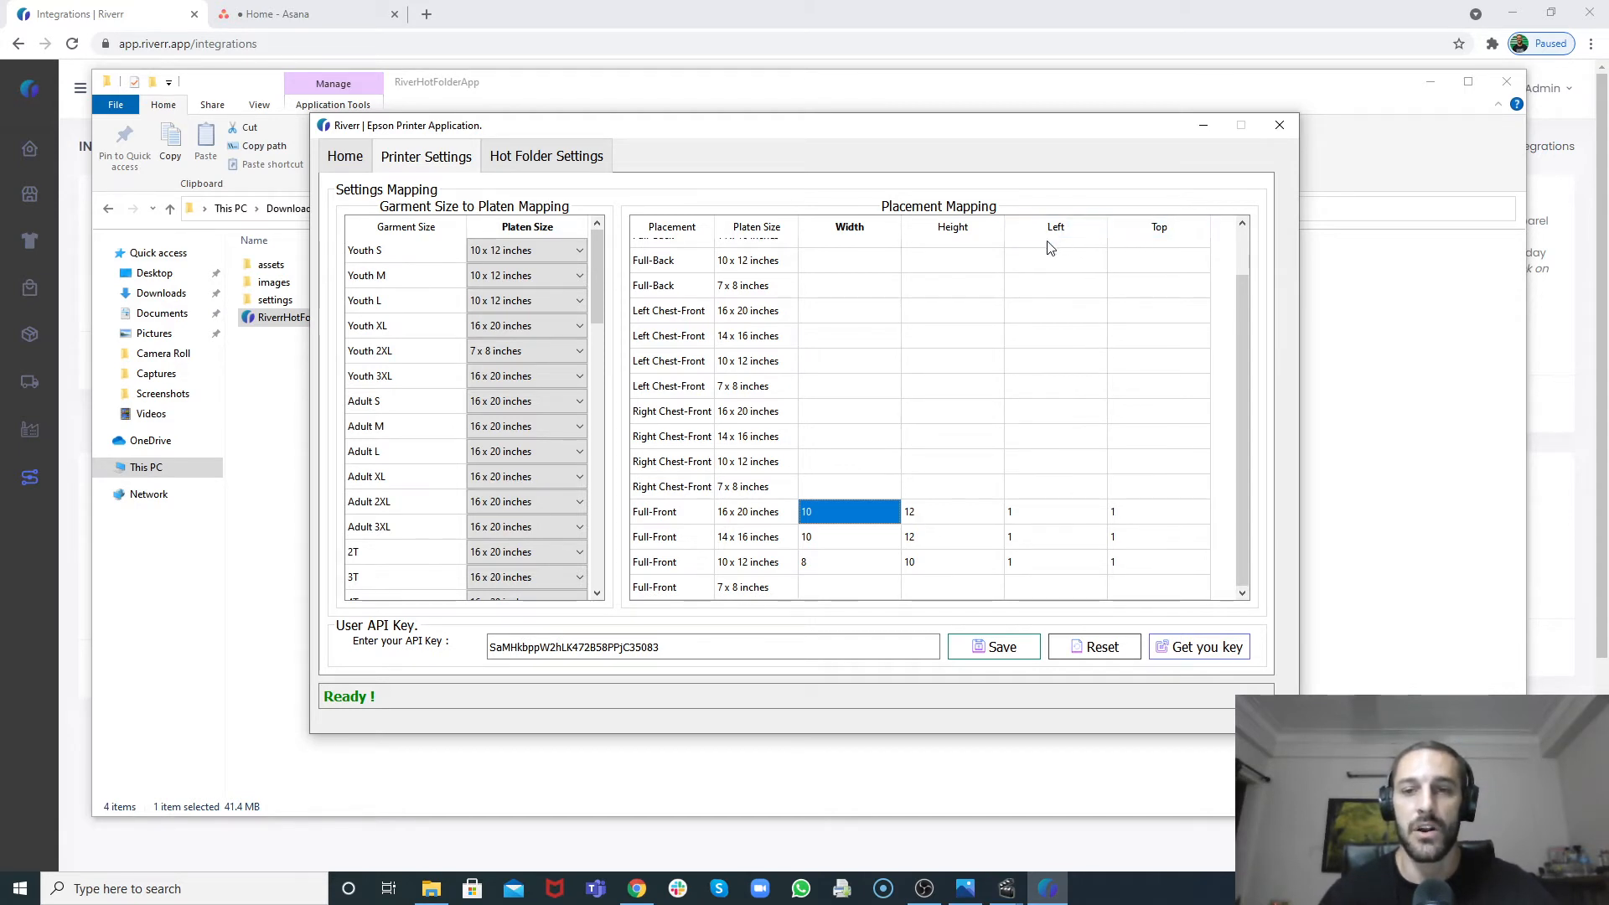
click(1048, 523)
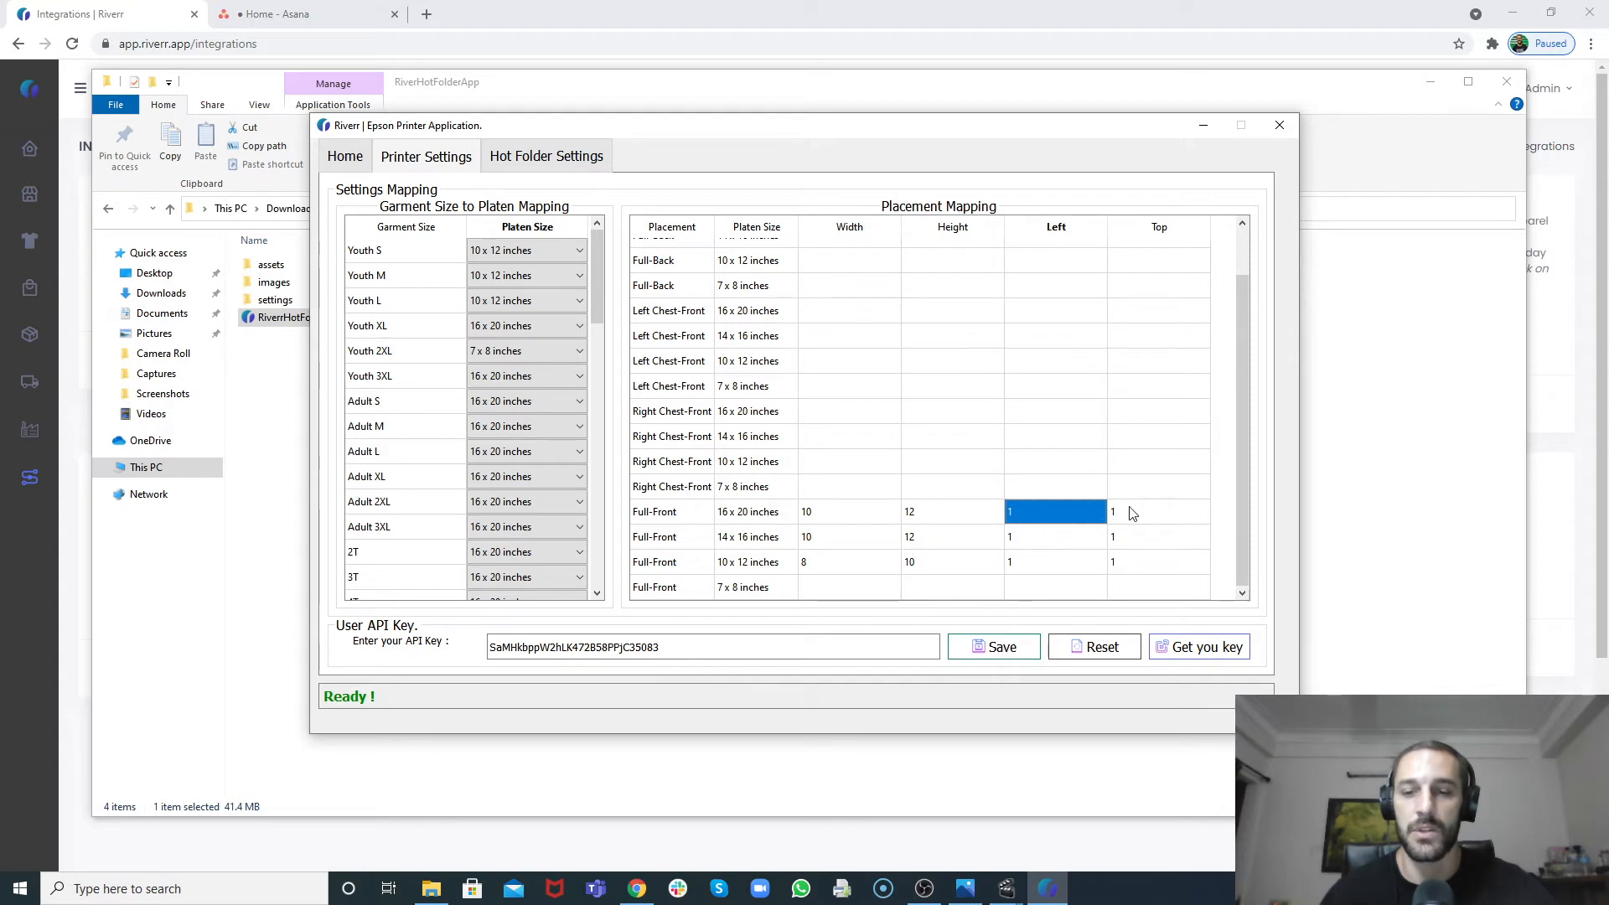
click(1156, 517)
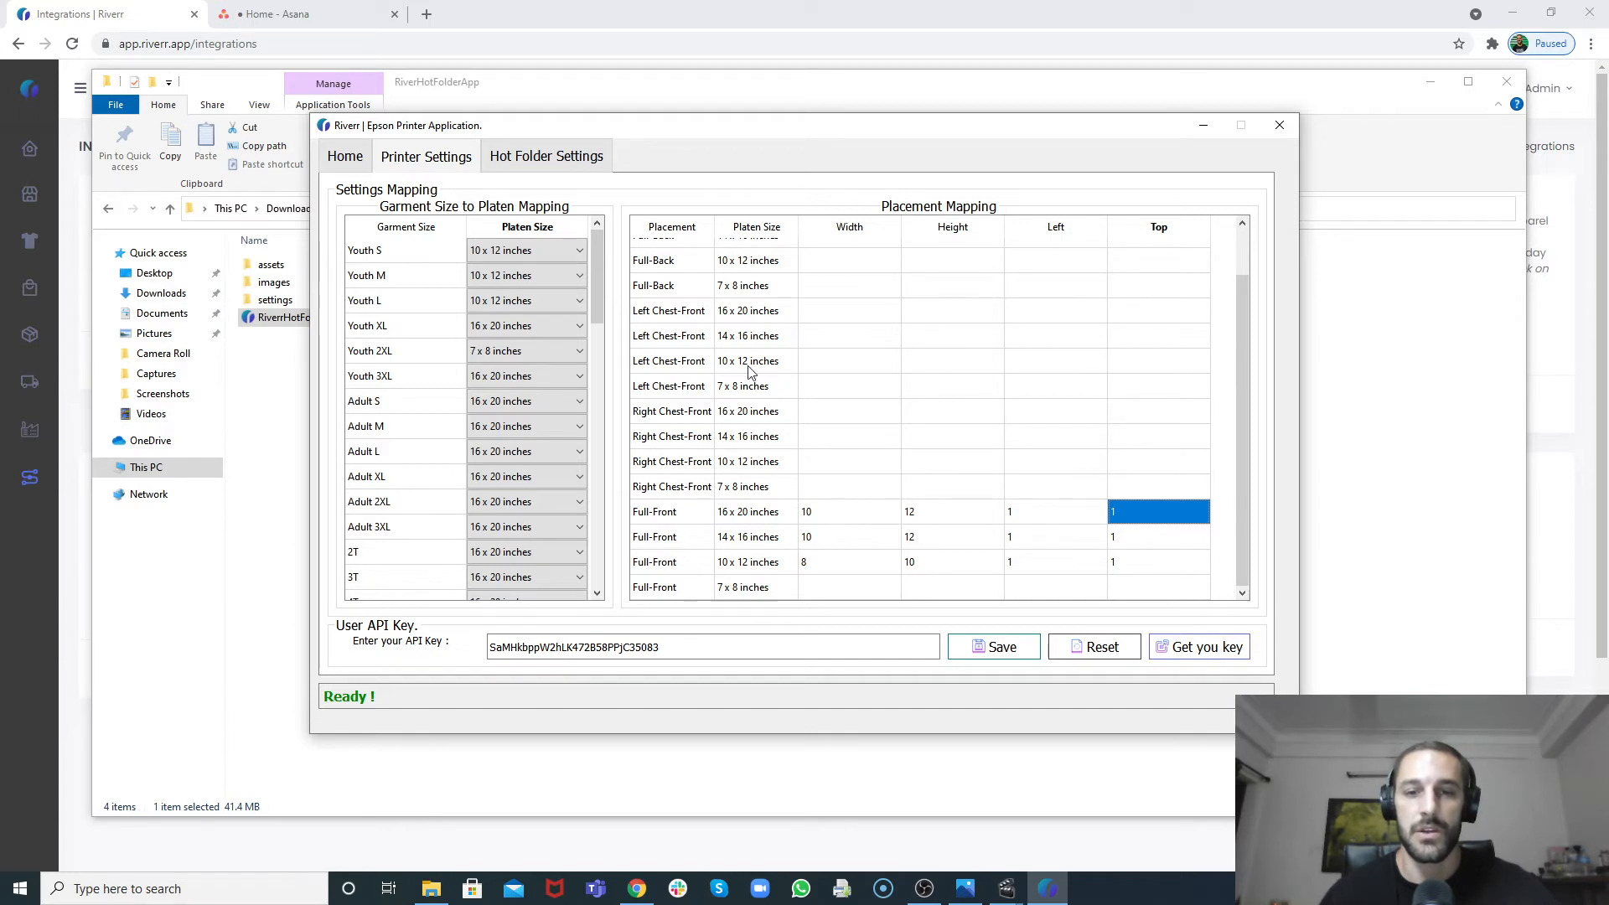
scroll(863, 368, up, 1)
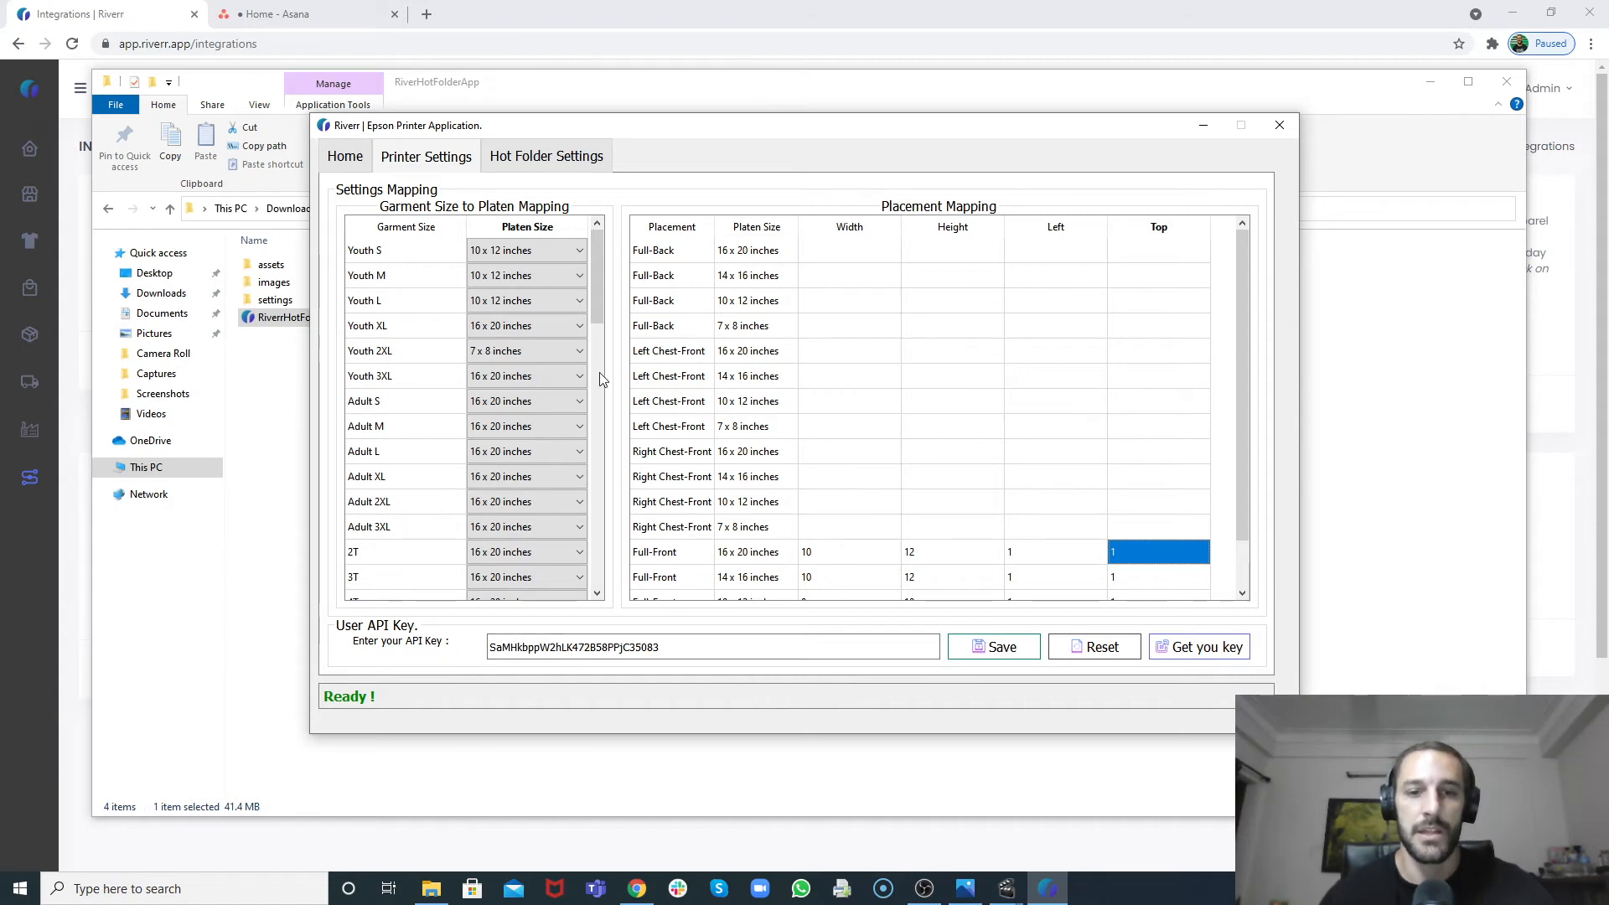
click(973, 651)
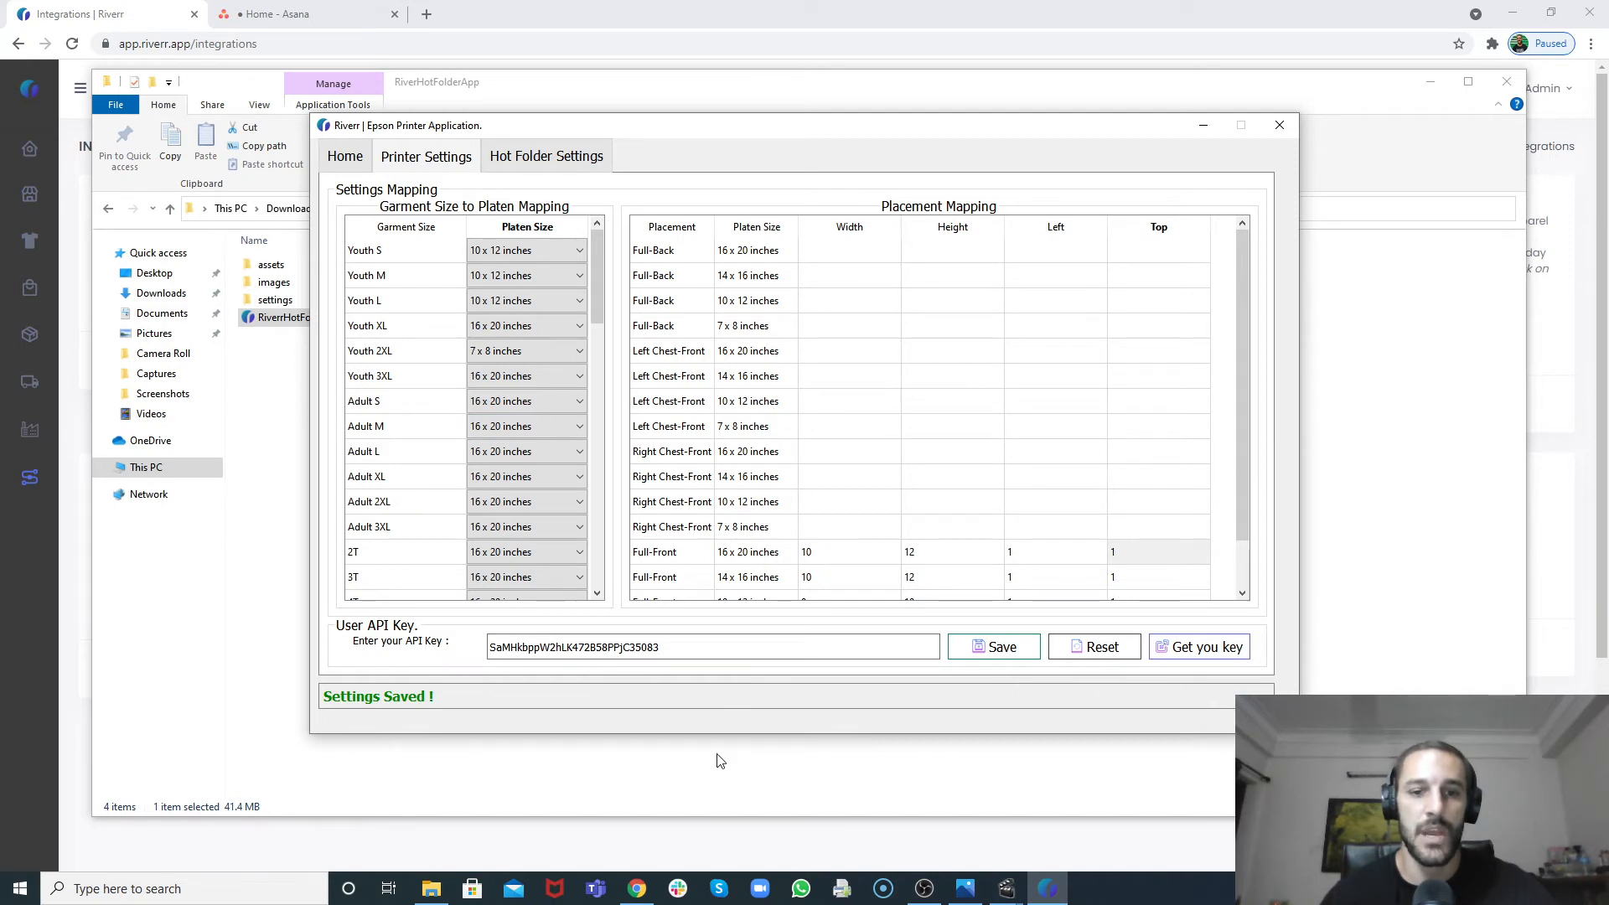
Step: Add the Unisex Jersey Tee - 3001 style to the hot folder print modes mapping by searching product 3001
click(561, 161)
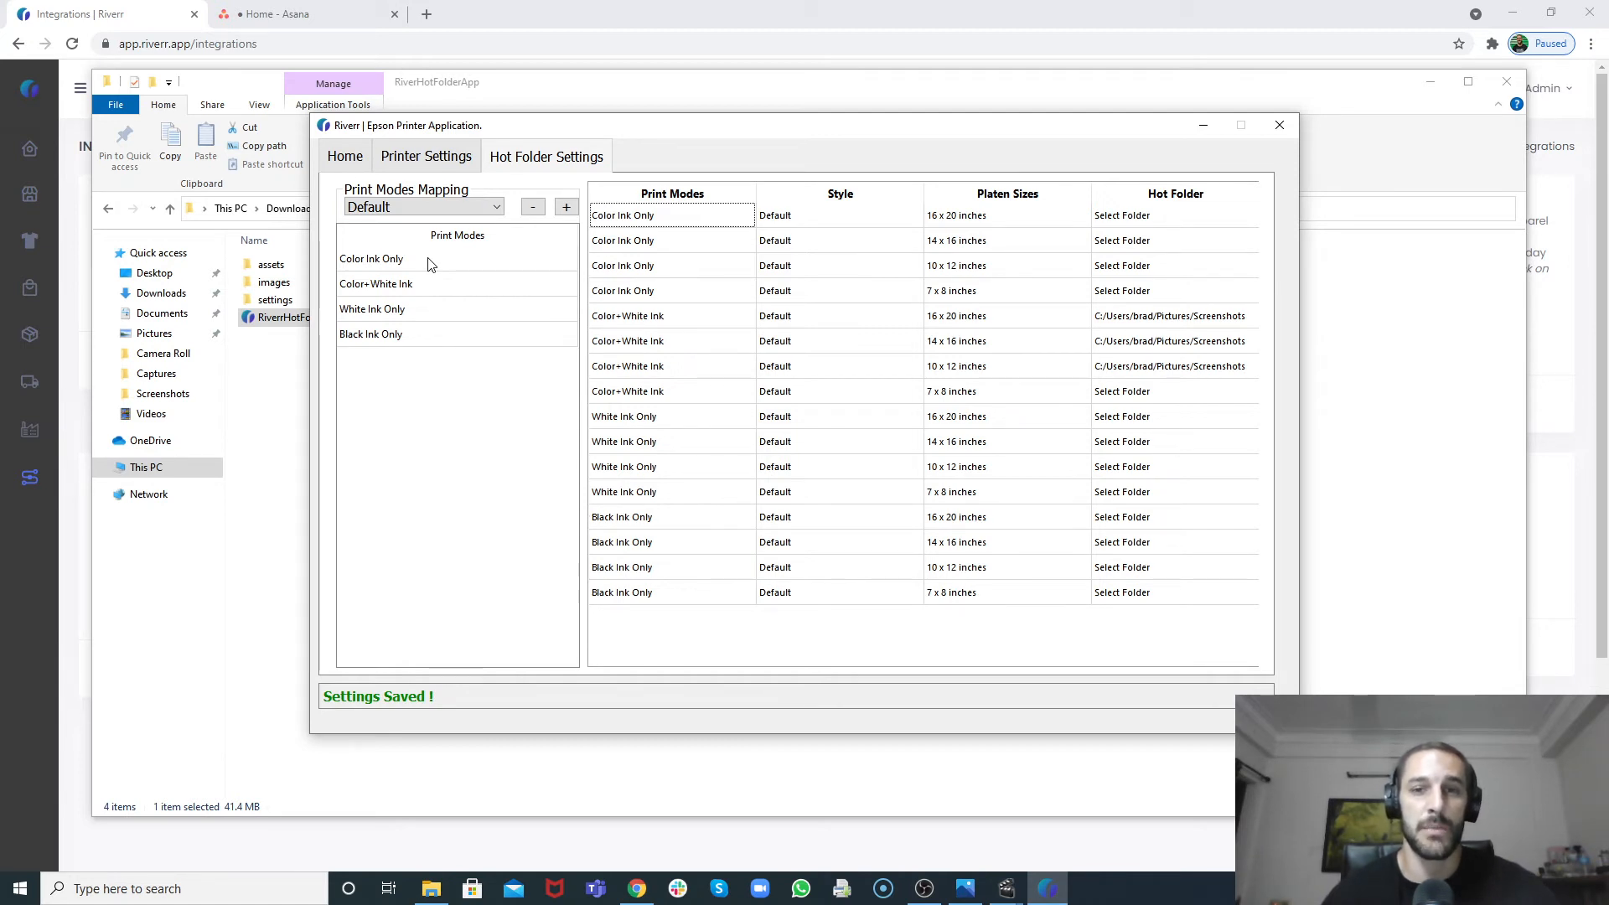
click(565, 209)
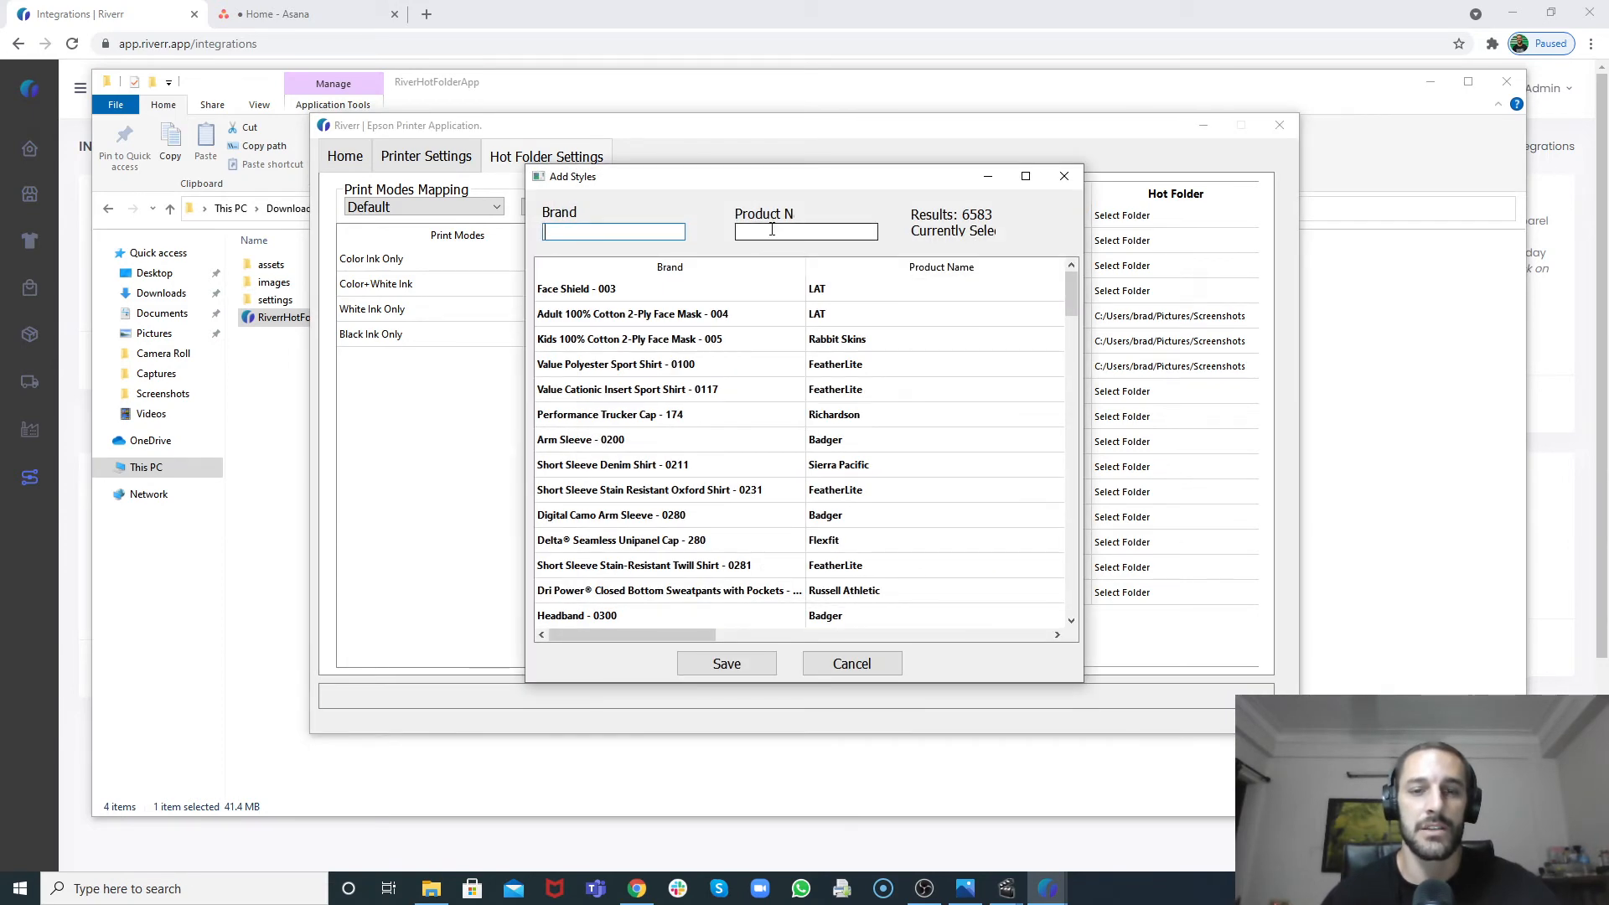
click(772, 230)
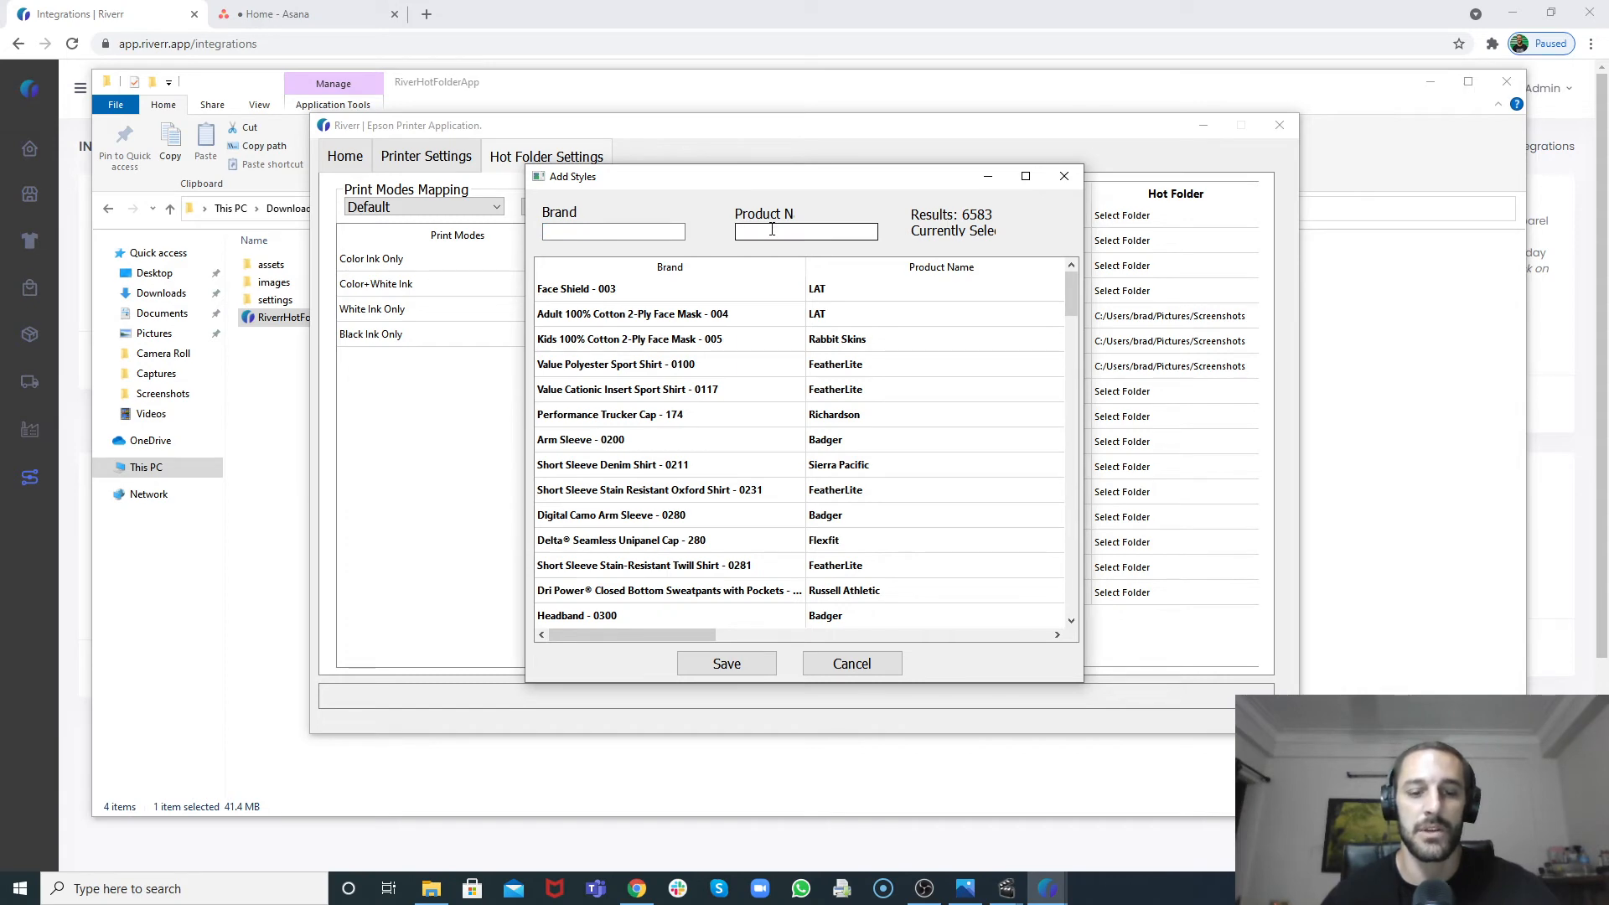
text(3001)
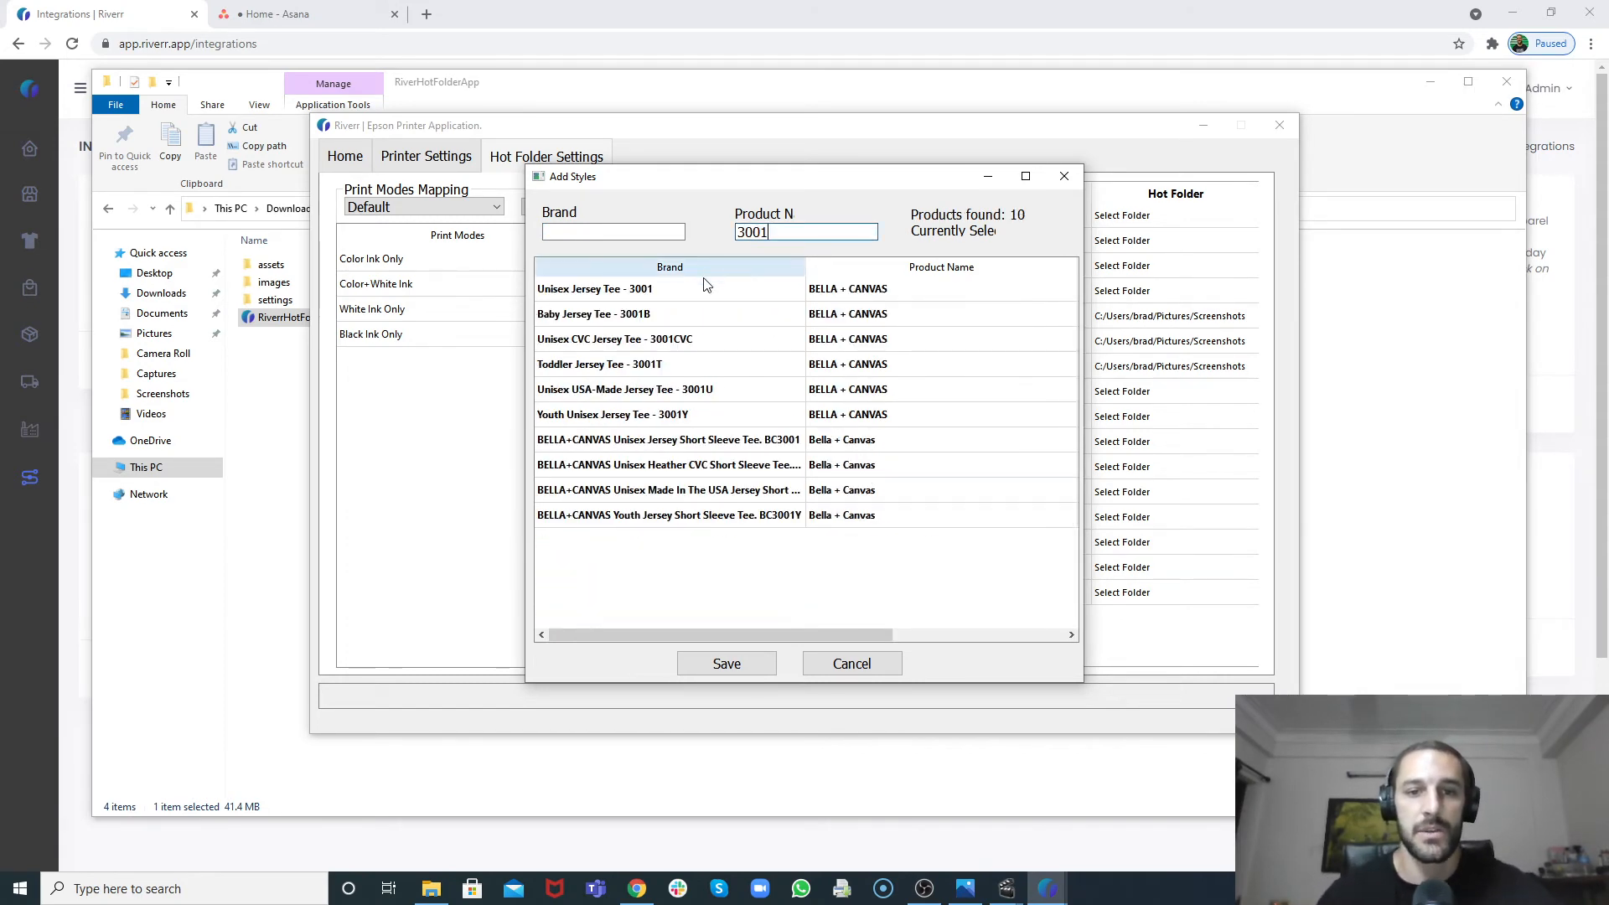
click(707, 298)
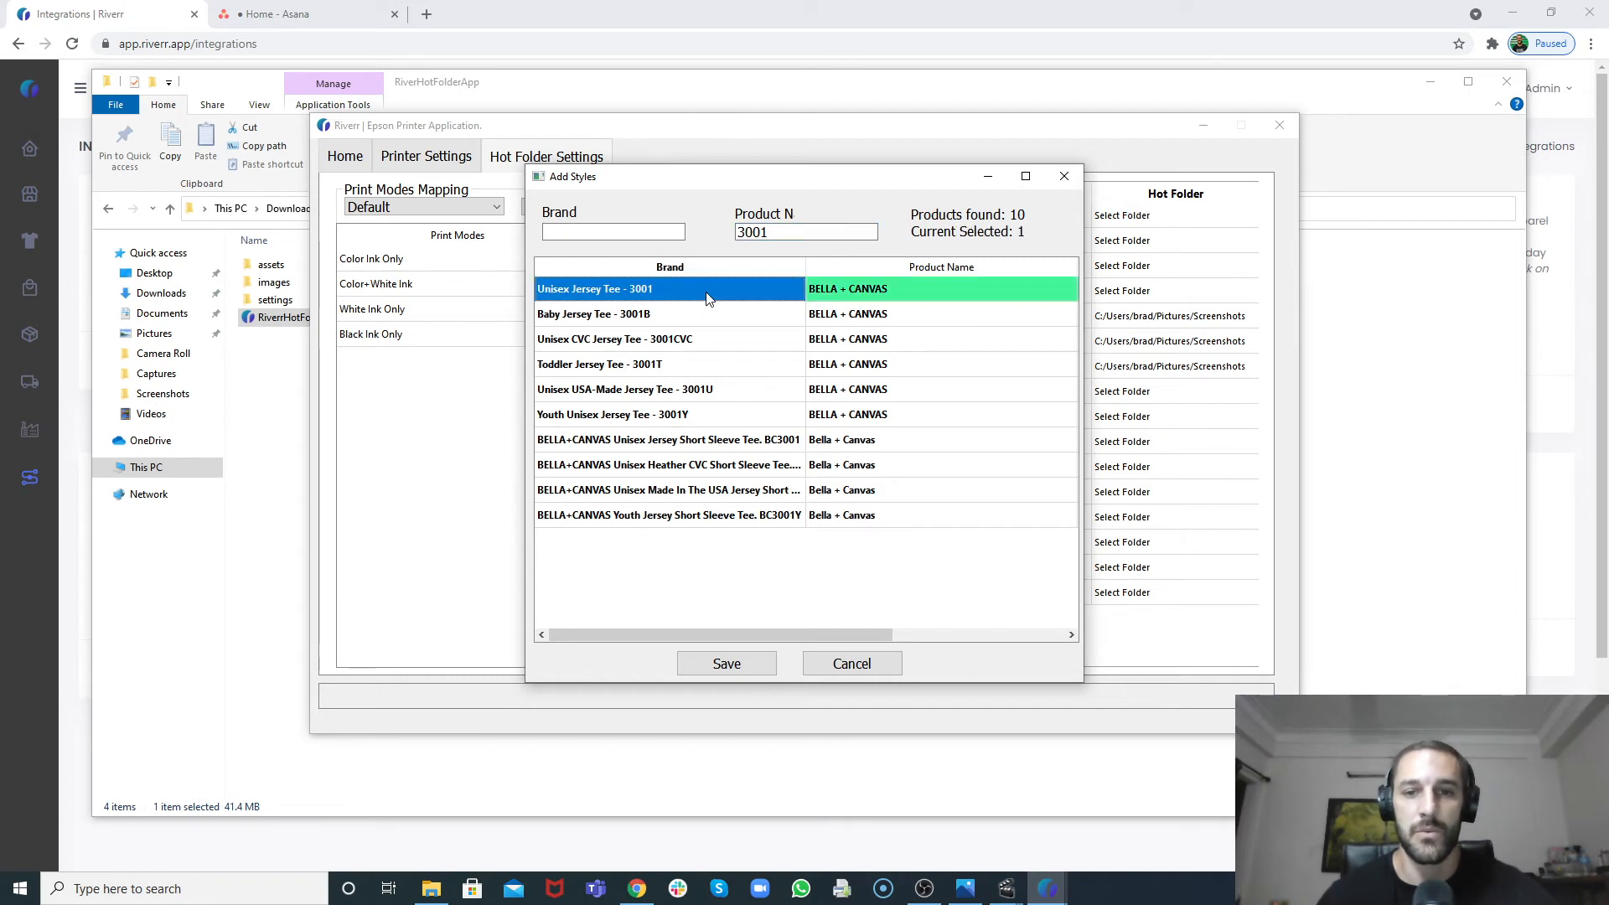
click(727, 663)
Step: Remove the Unisex Jersey Tee - 3001 style from the print modes mapping
click(498, 208)
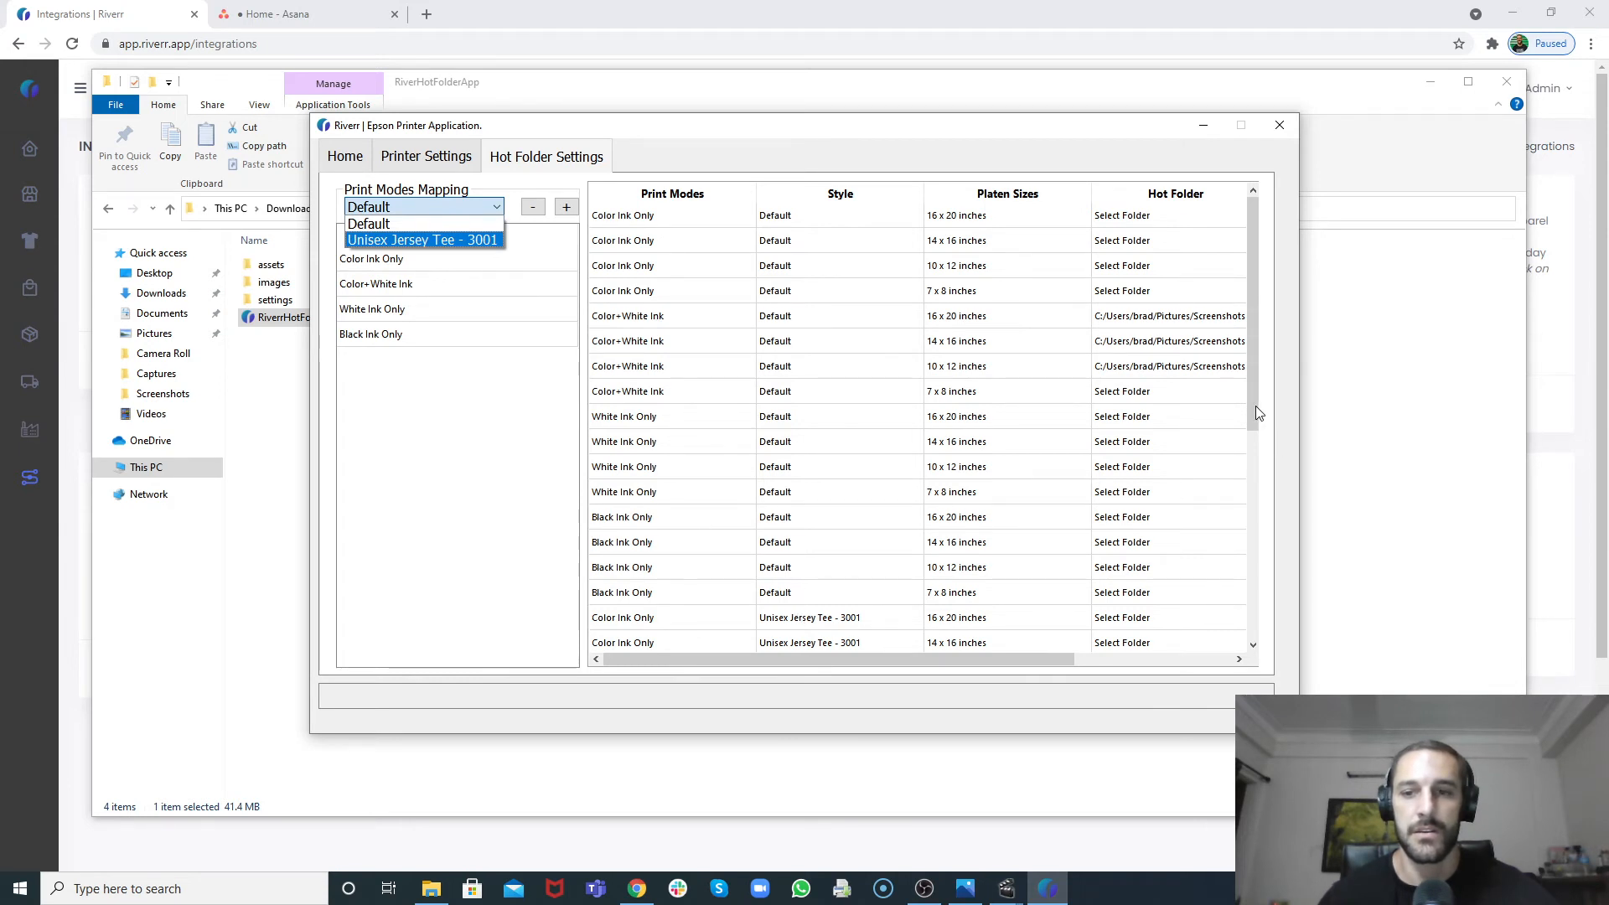
mouse_move(1255, 406)
mouse_down()
mouse_move(1286, 631)
mouse_move(1240, 392)
mouse_up()
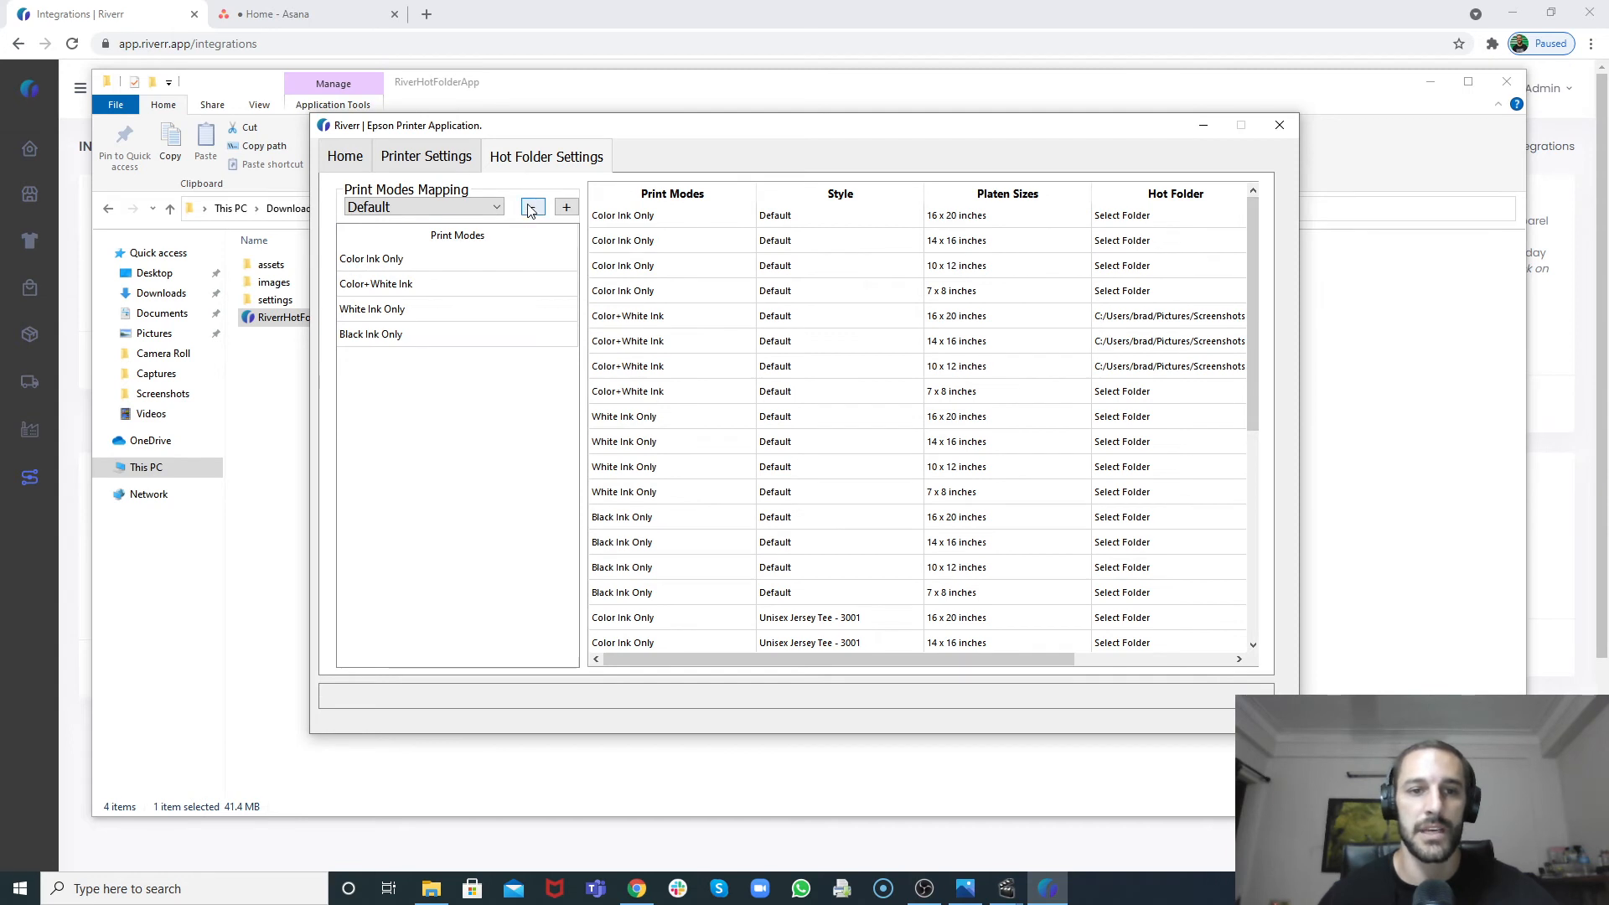
click(489, 208)
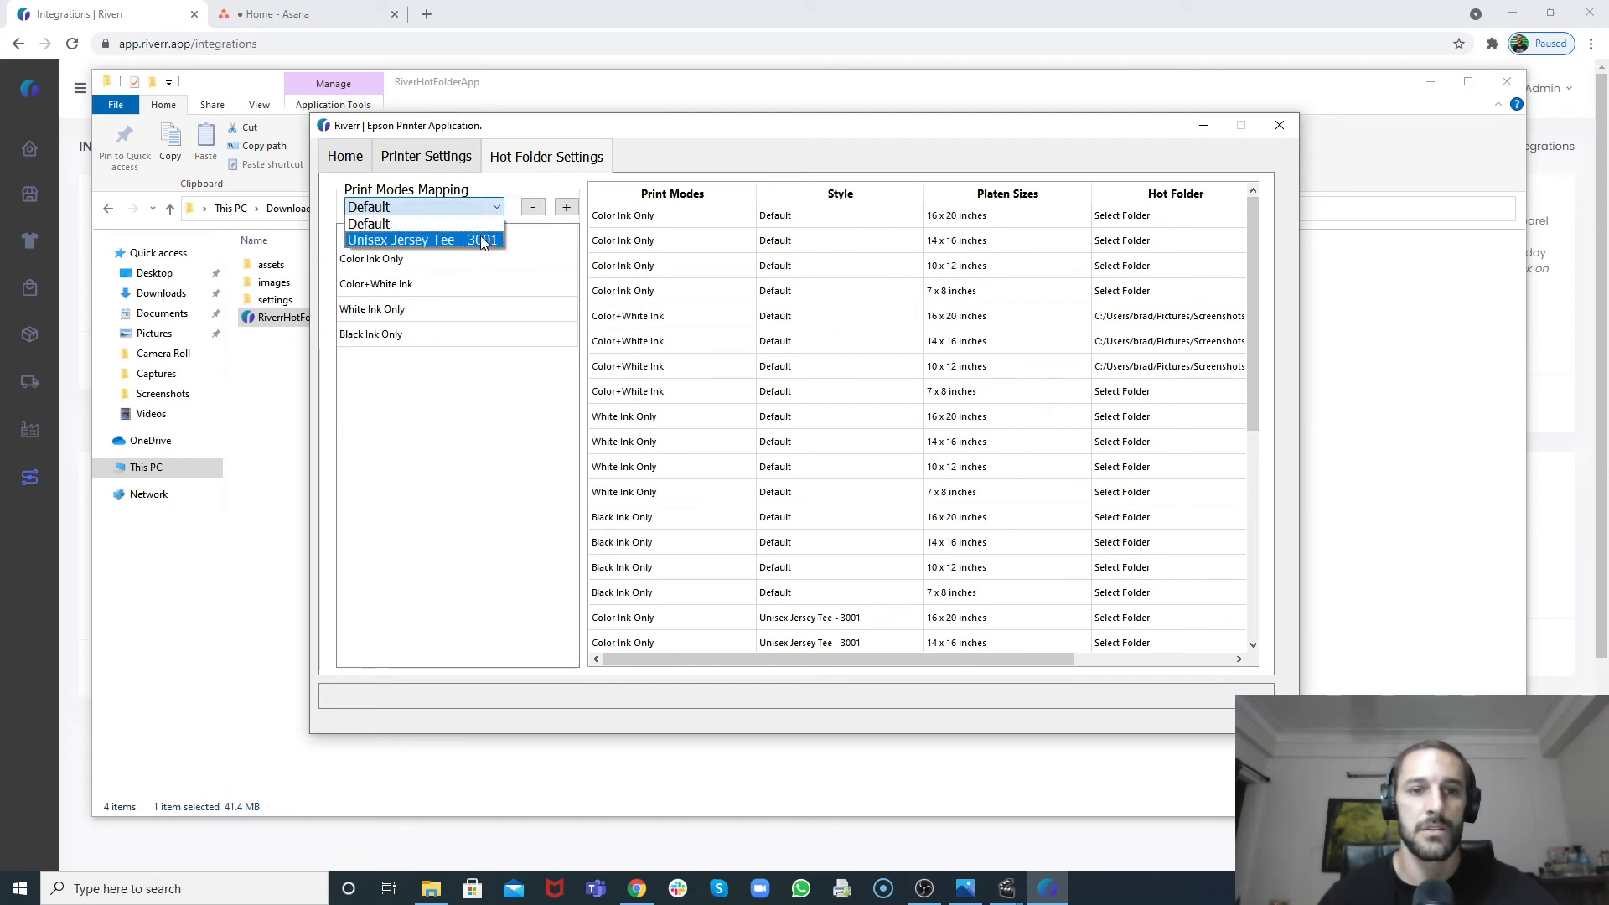
click(483, 241)
click(532, 207)
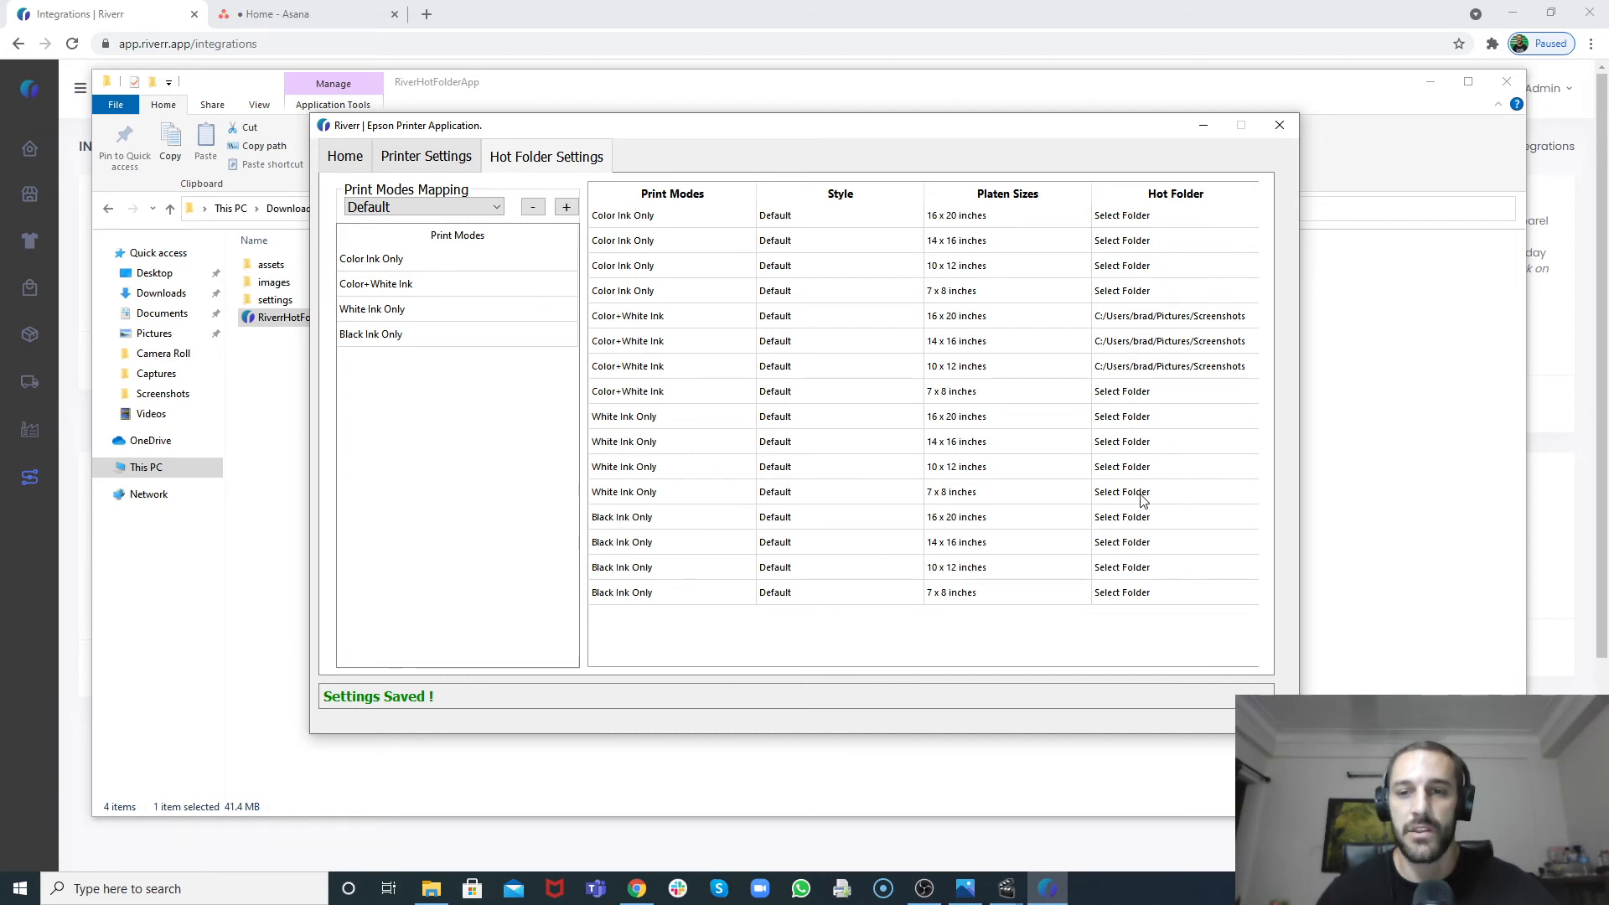
Step: Set the hot folder for Color+White Ink at 7 x 8 inches to the RiverHotFolderApp folder in Downloads
click(1140, 393)
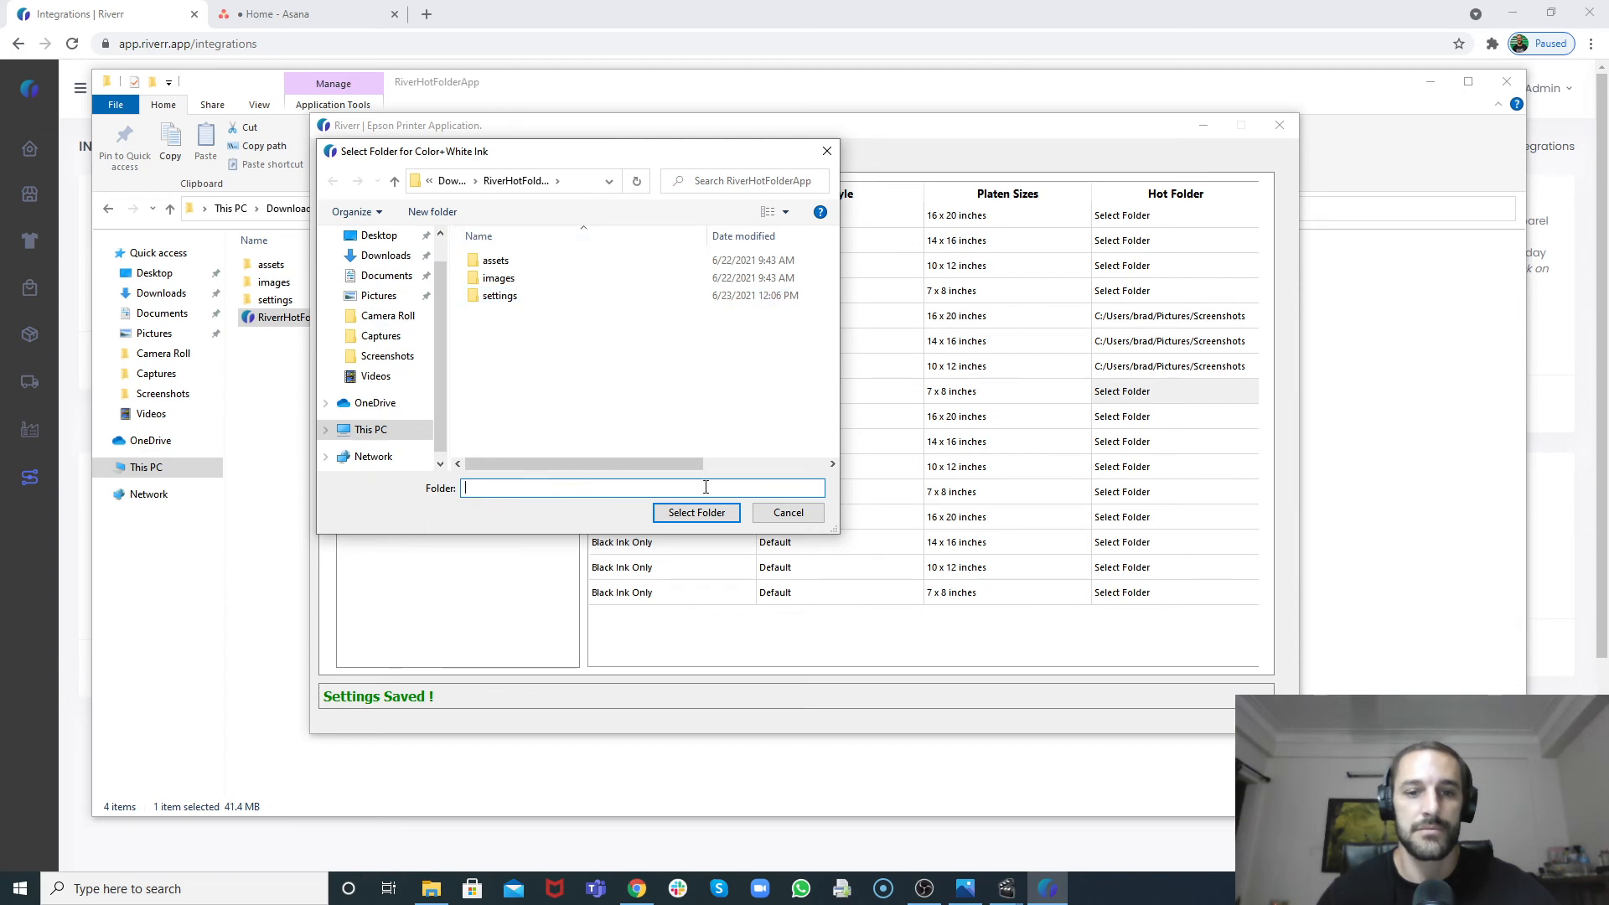
click(700, 513)
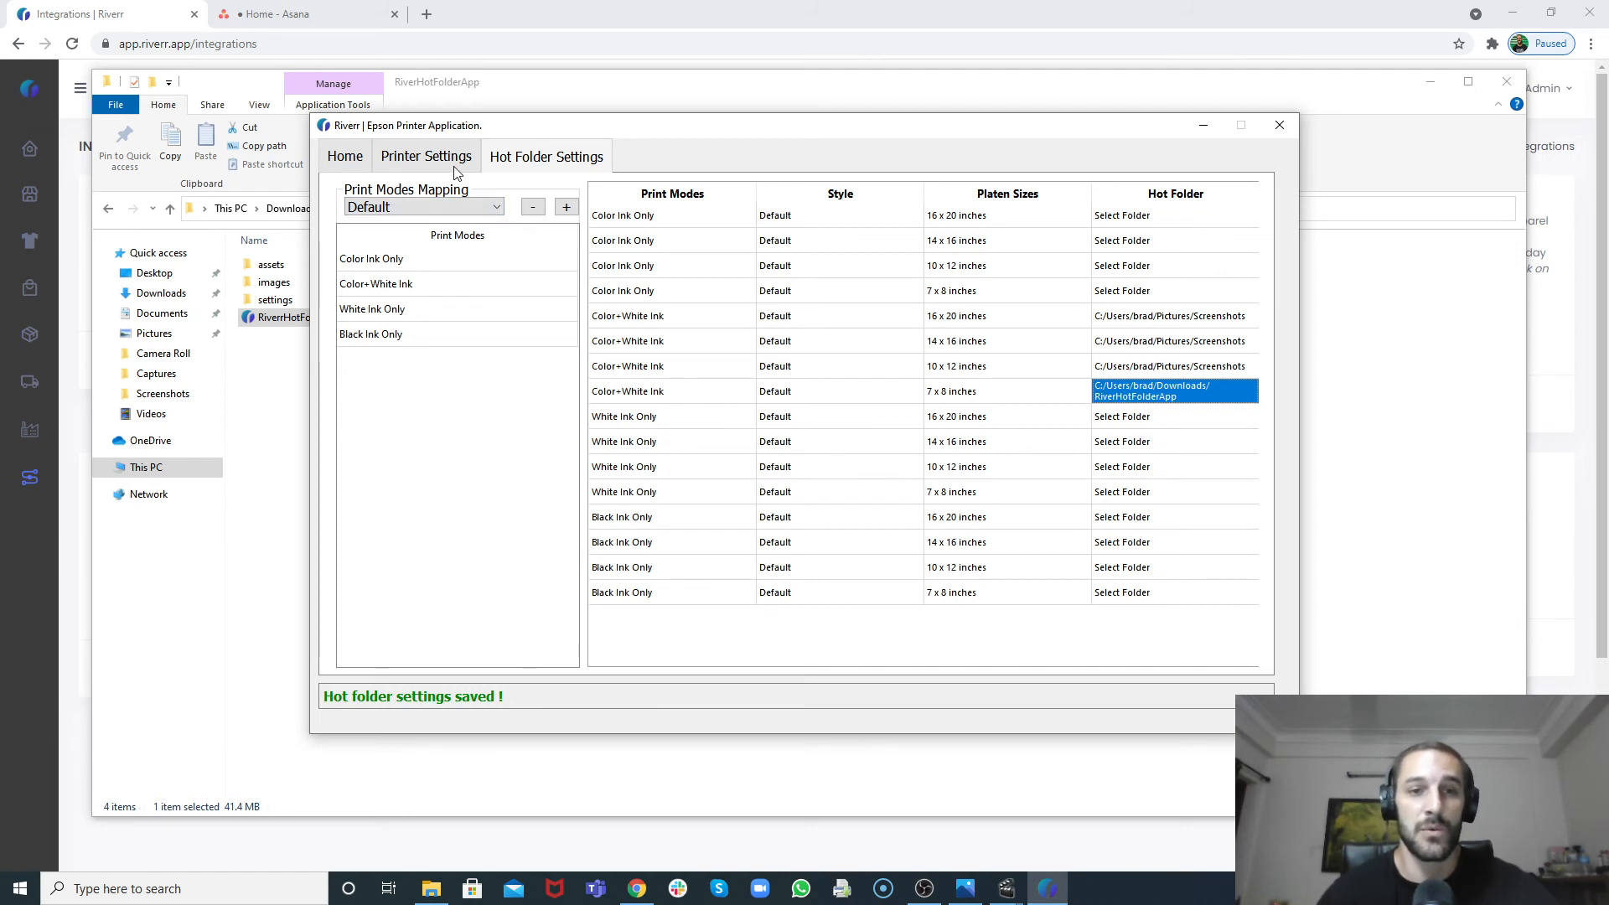
Step: On the Home screen, paste the batch item's barcode into Scan Barcode, trim the extra text, and load it
click(362, 164)
click(496, 238)
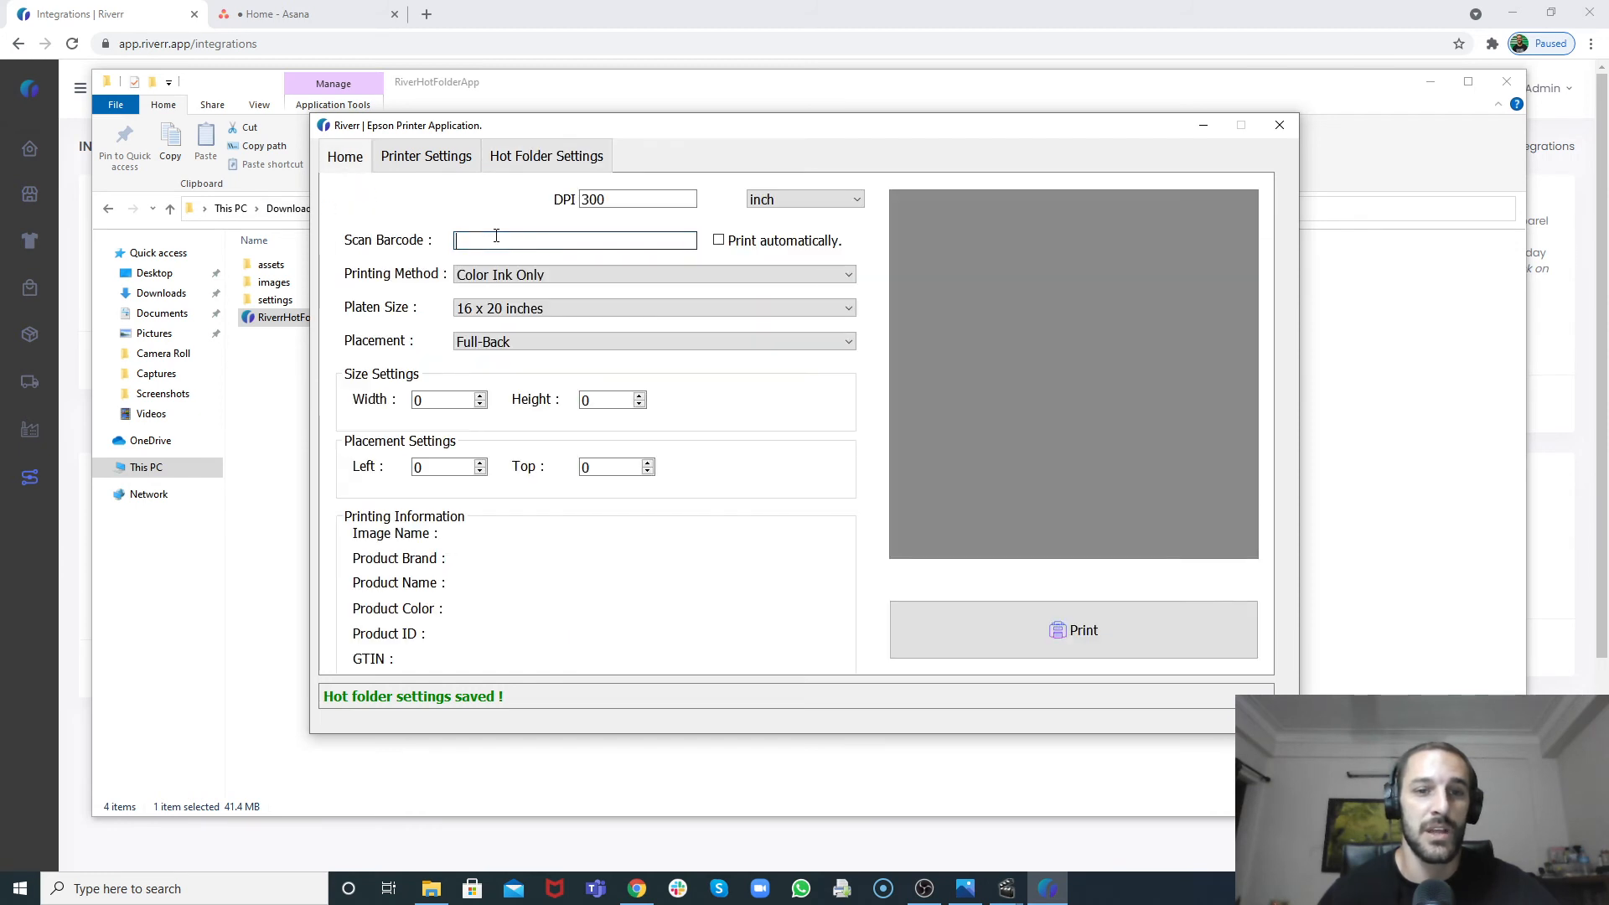
right_click(486, 240)
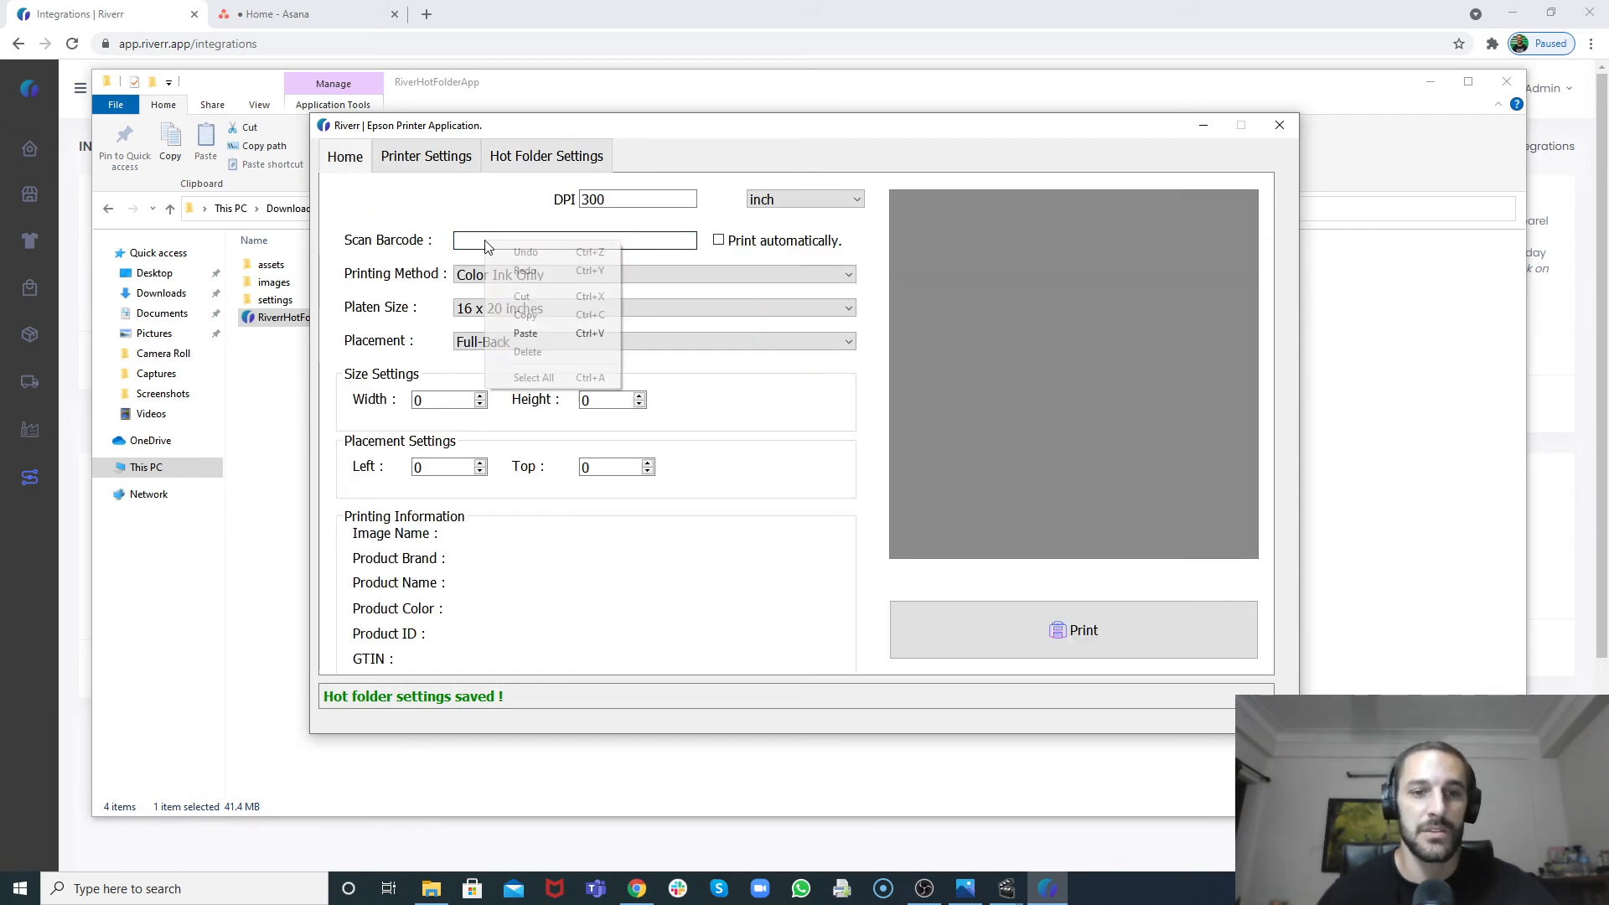
click(524, 334)
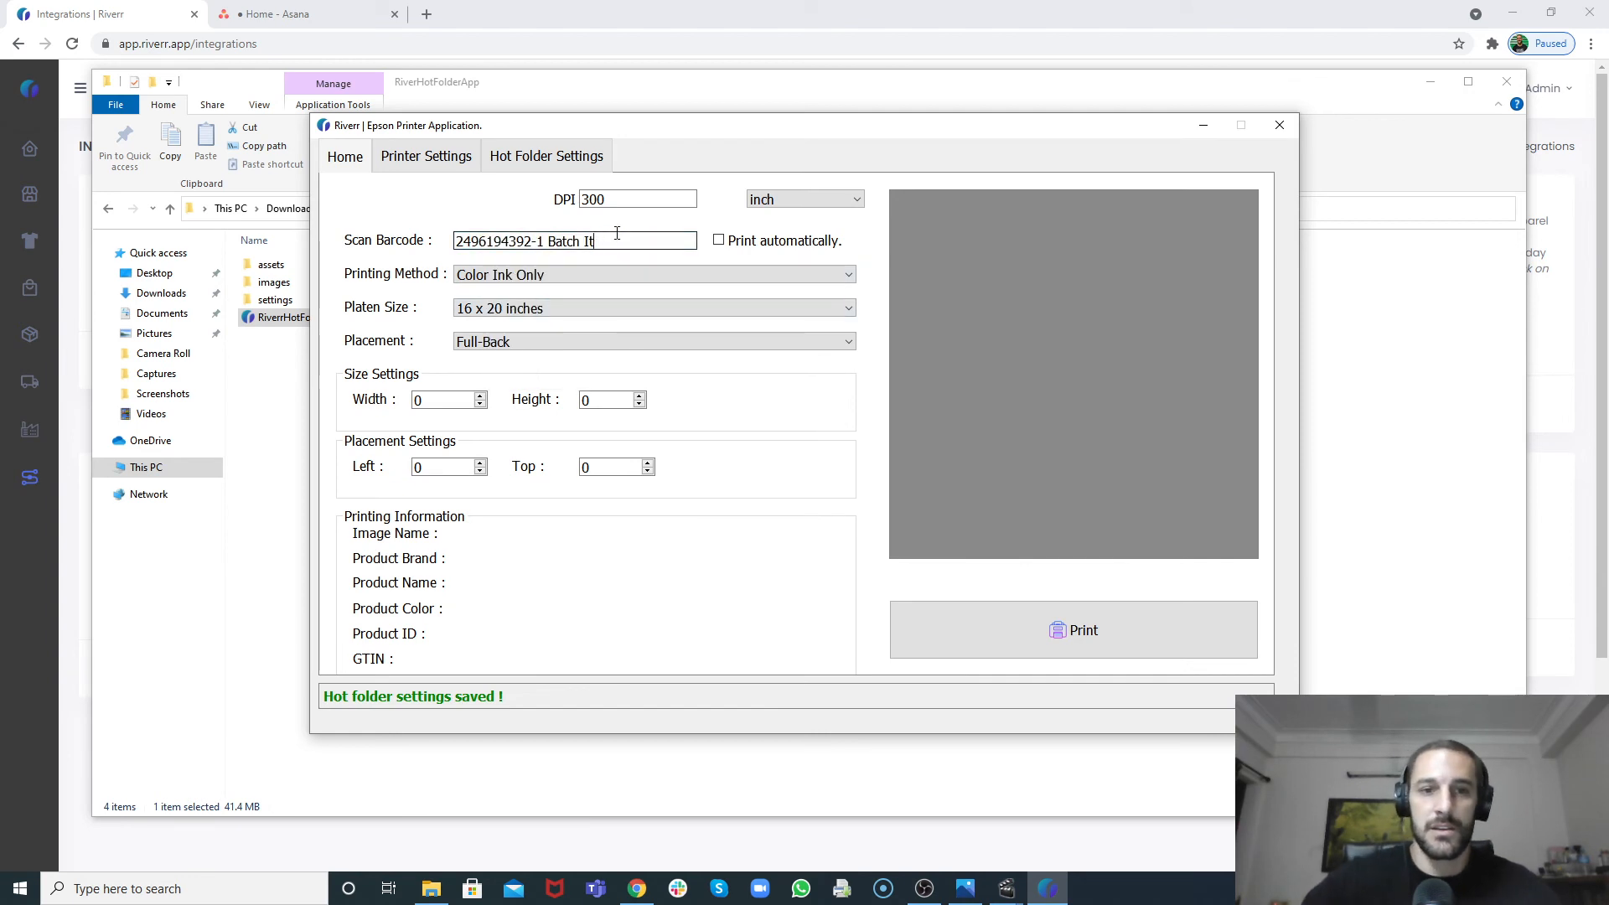
key(BackSpace)
key(BackSpace)
key(BackSpace)
key(BackSpace)
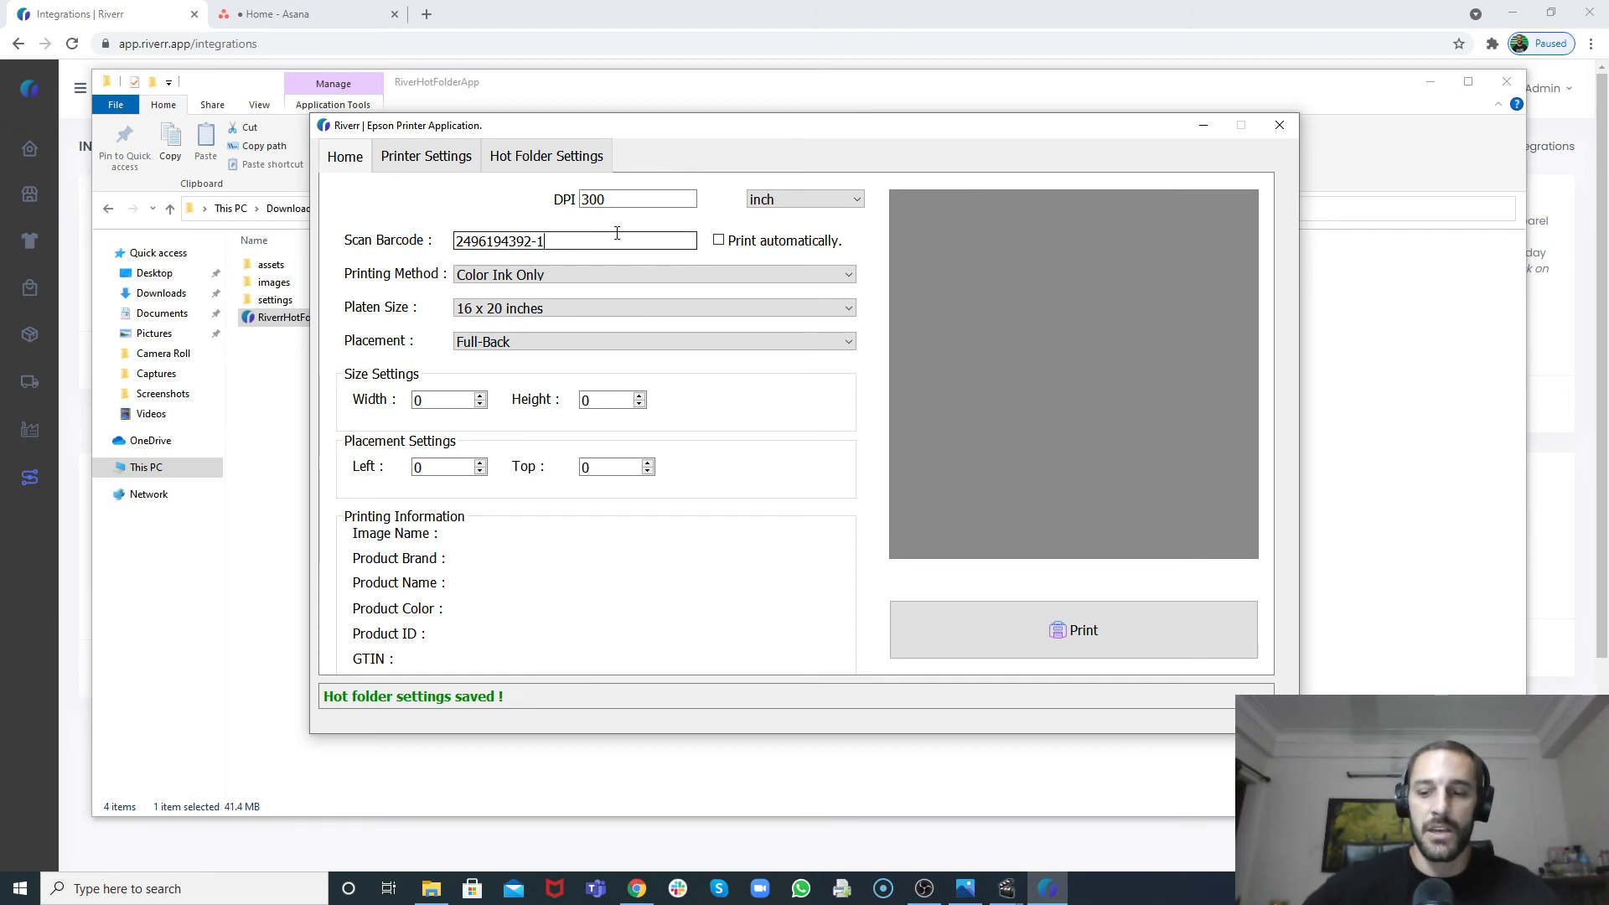
key(Return)
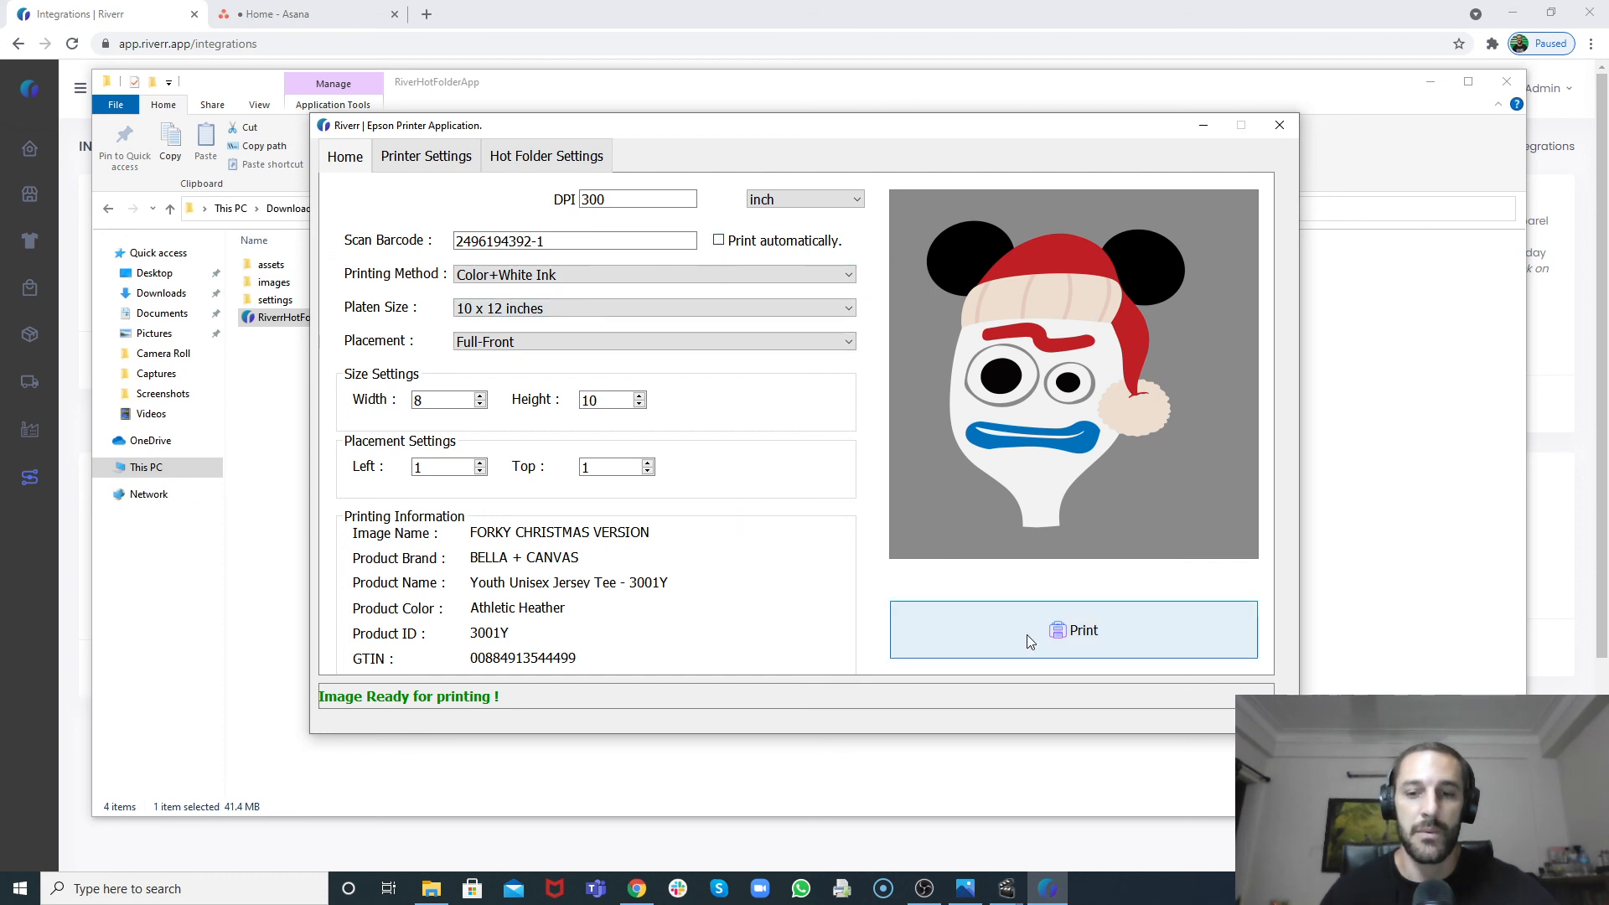
Step: Print the loaded design to its hot folder and dismiss the confirmation message
click(967, 635)
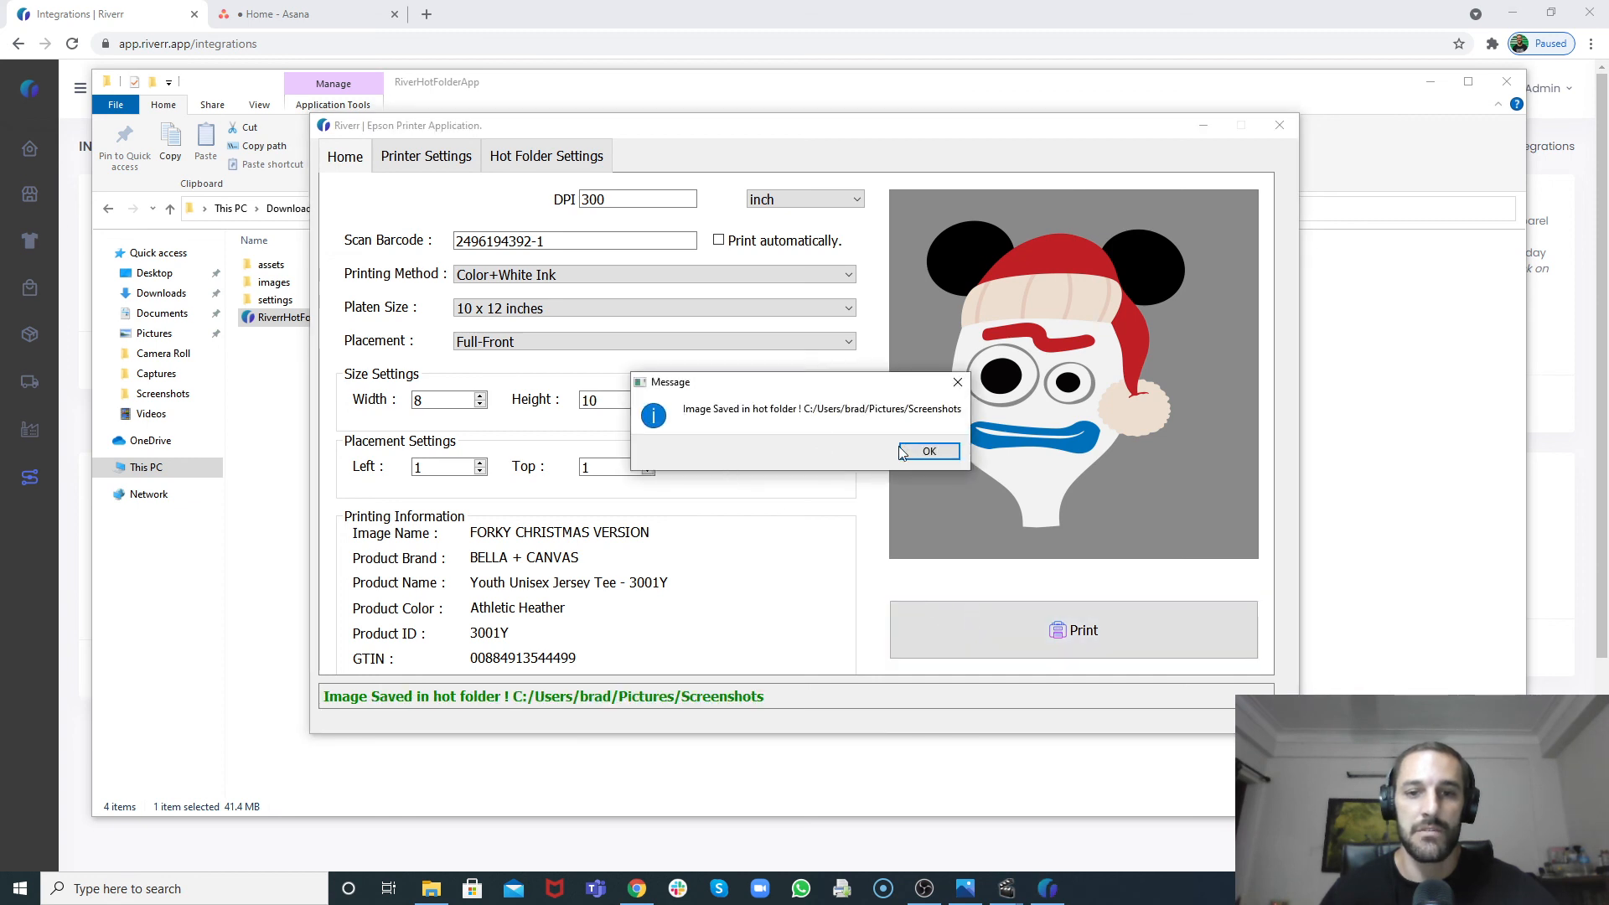
click(926, 453)
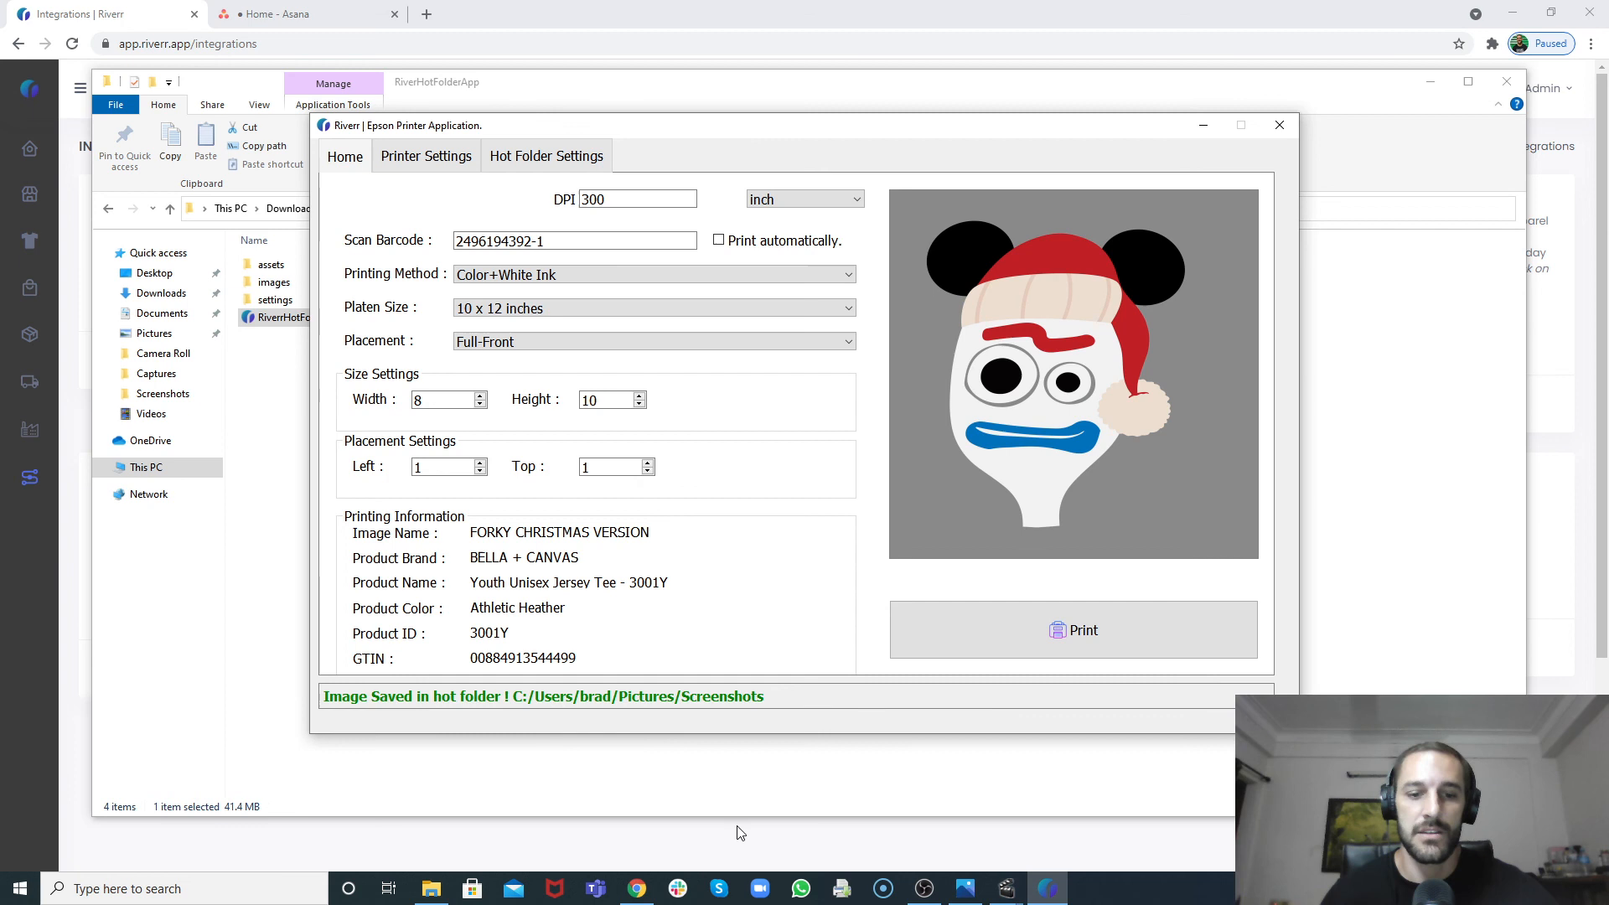
Step: Open the saved FORKY CHRISTMAS VERSION image from the Screenshots folder to inspect it, then close the viewer and Explorer
click(431, 889)
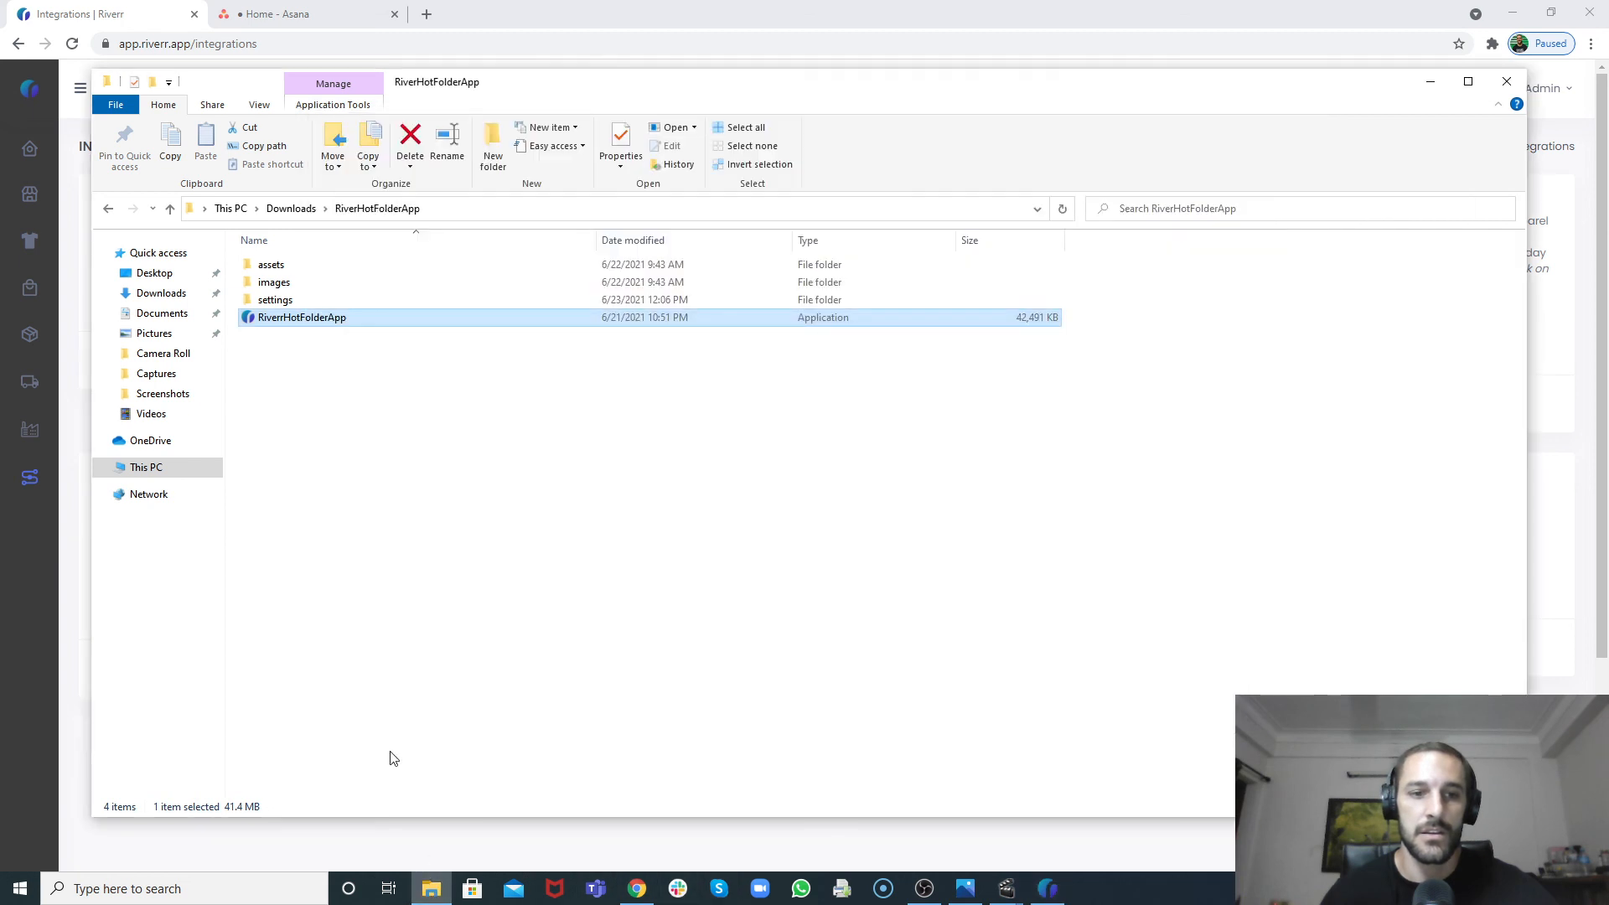
click(172, 394)
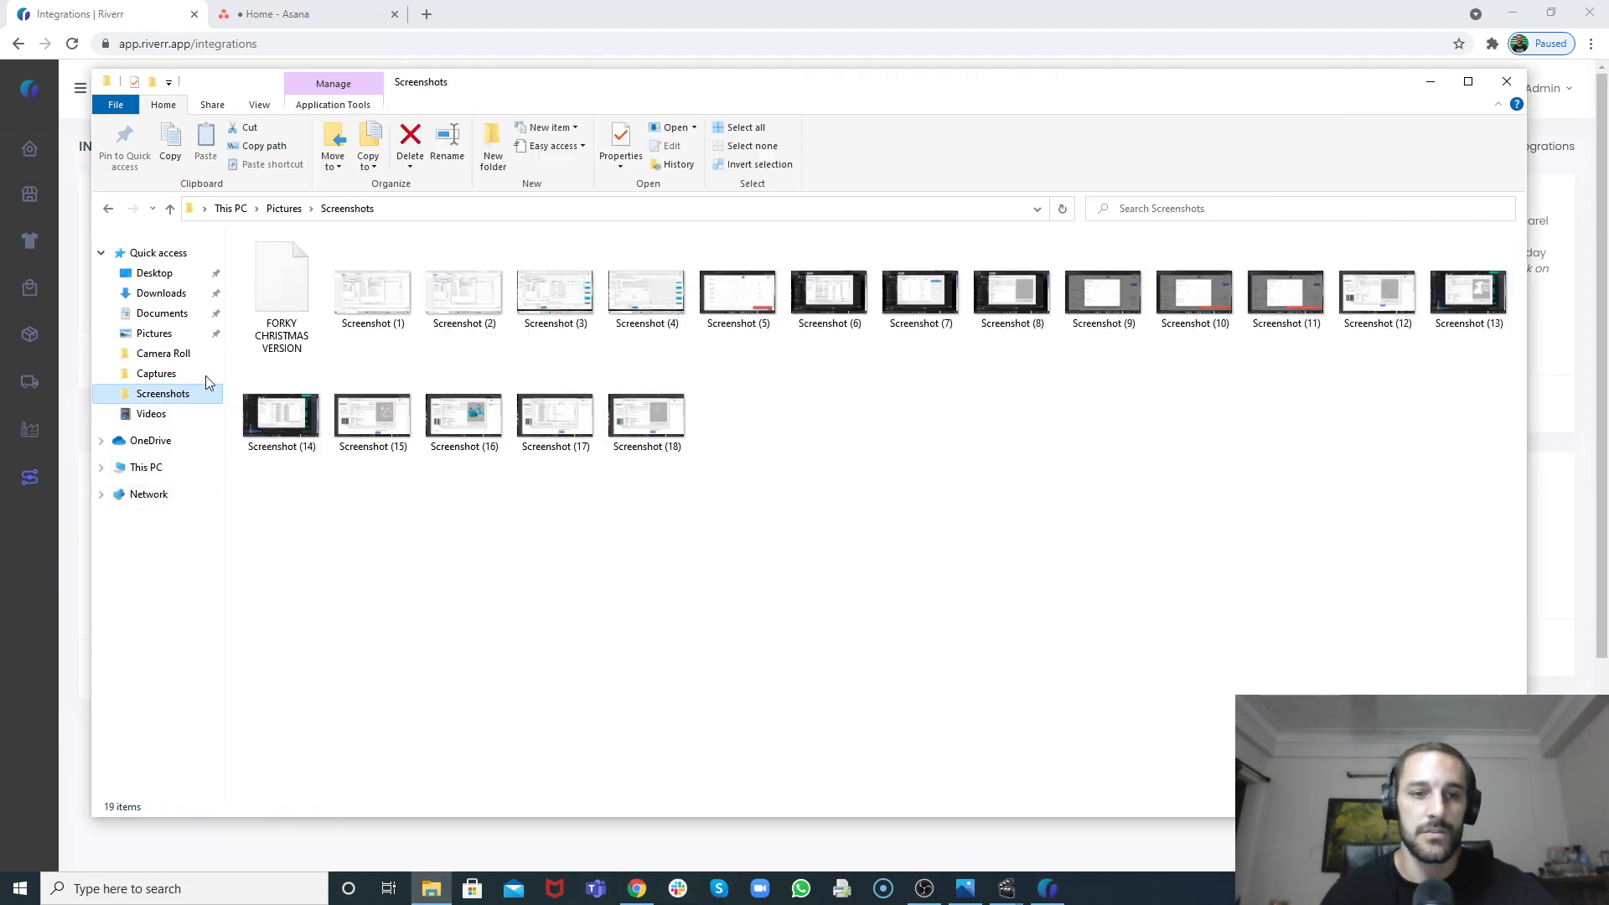
click(303, 277)
double_click(304, 277)
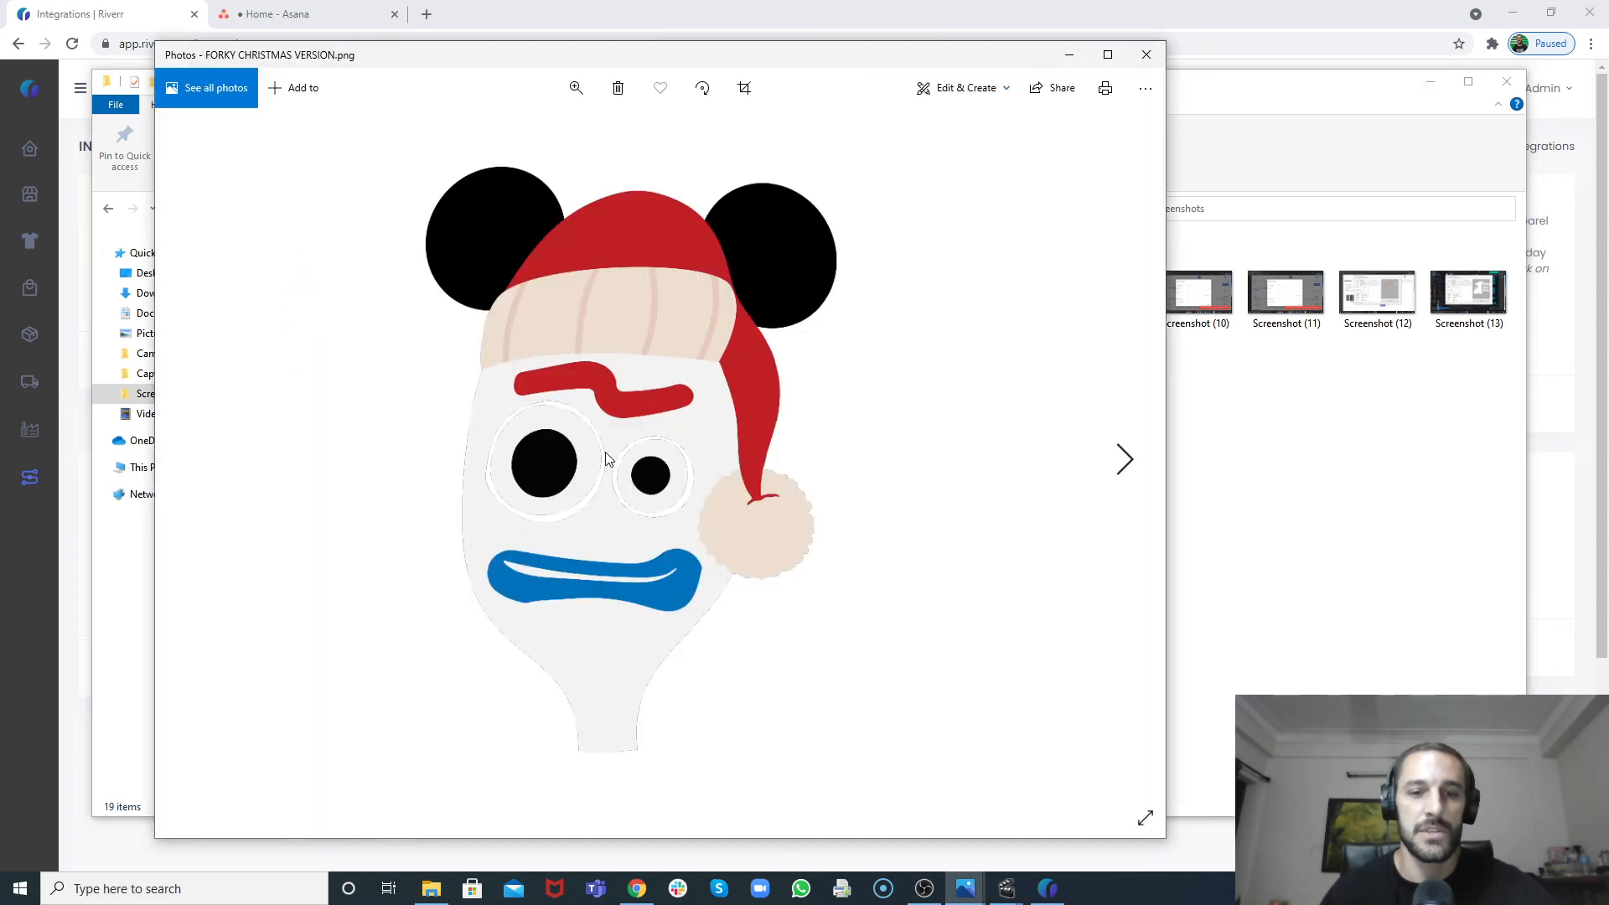
click(1146, 54)
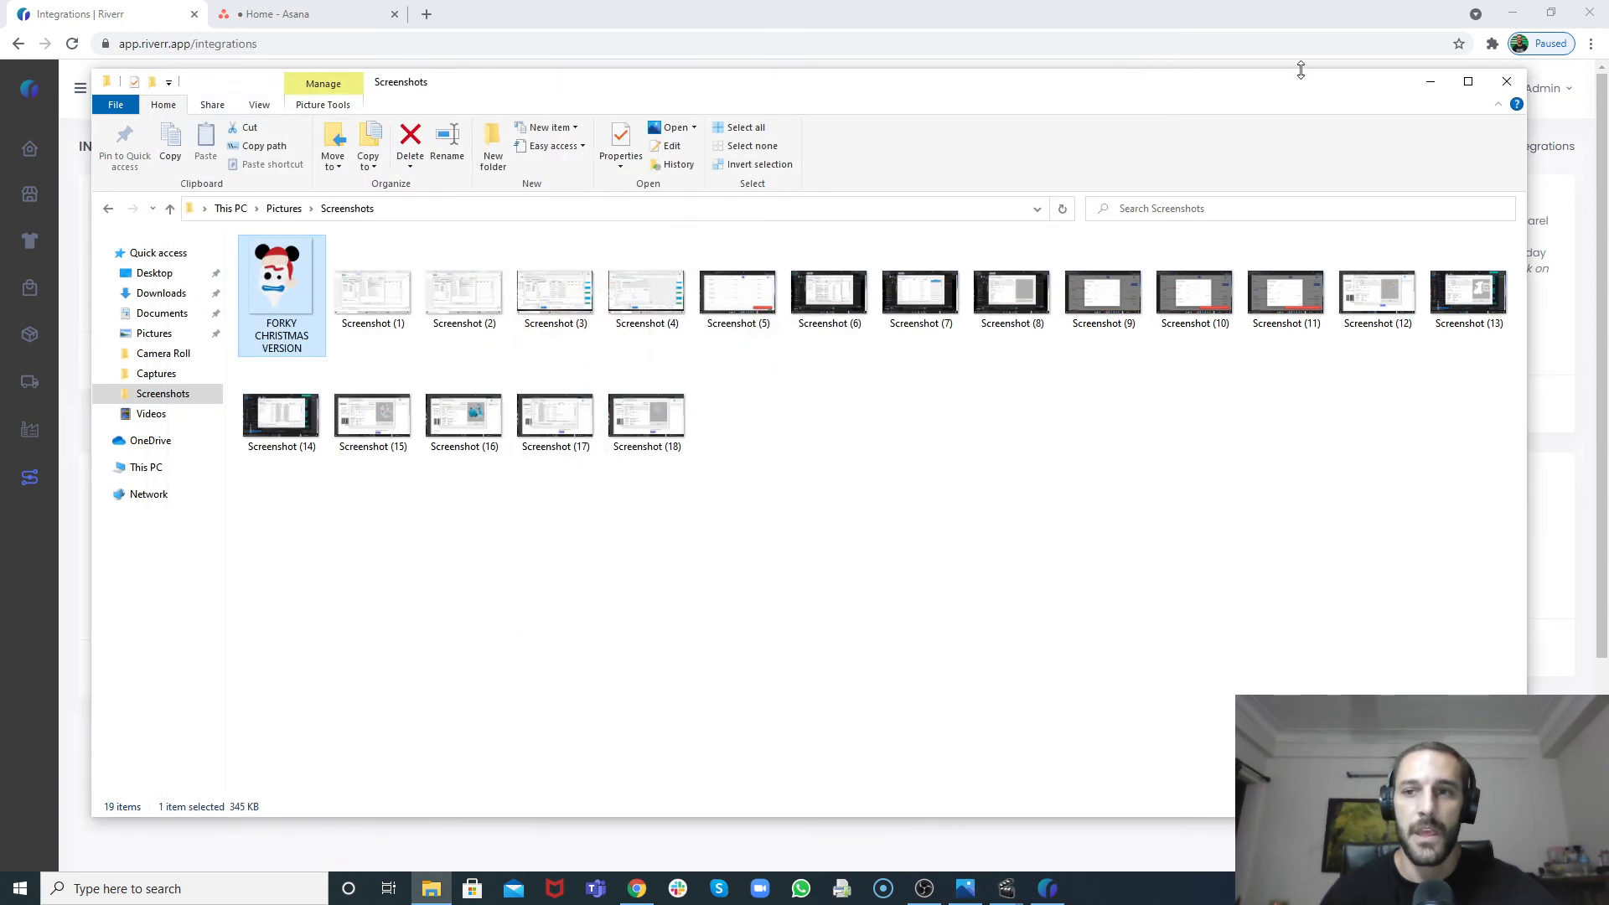
click(1499, 87)
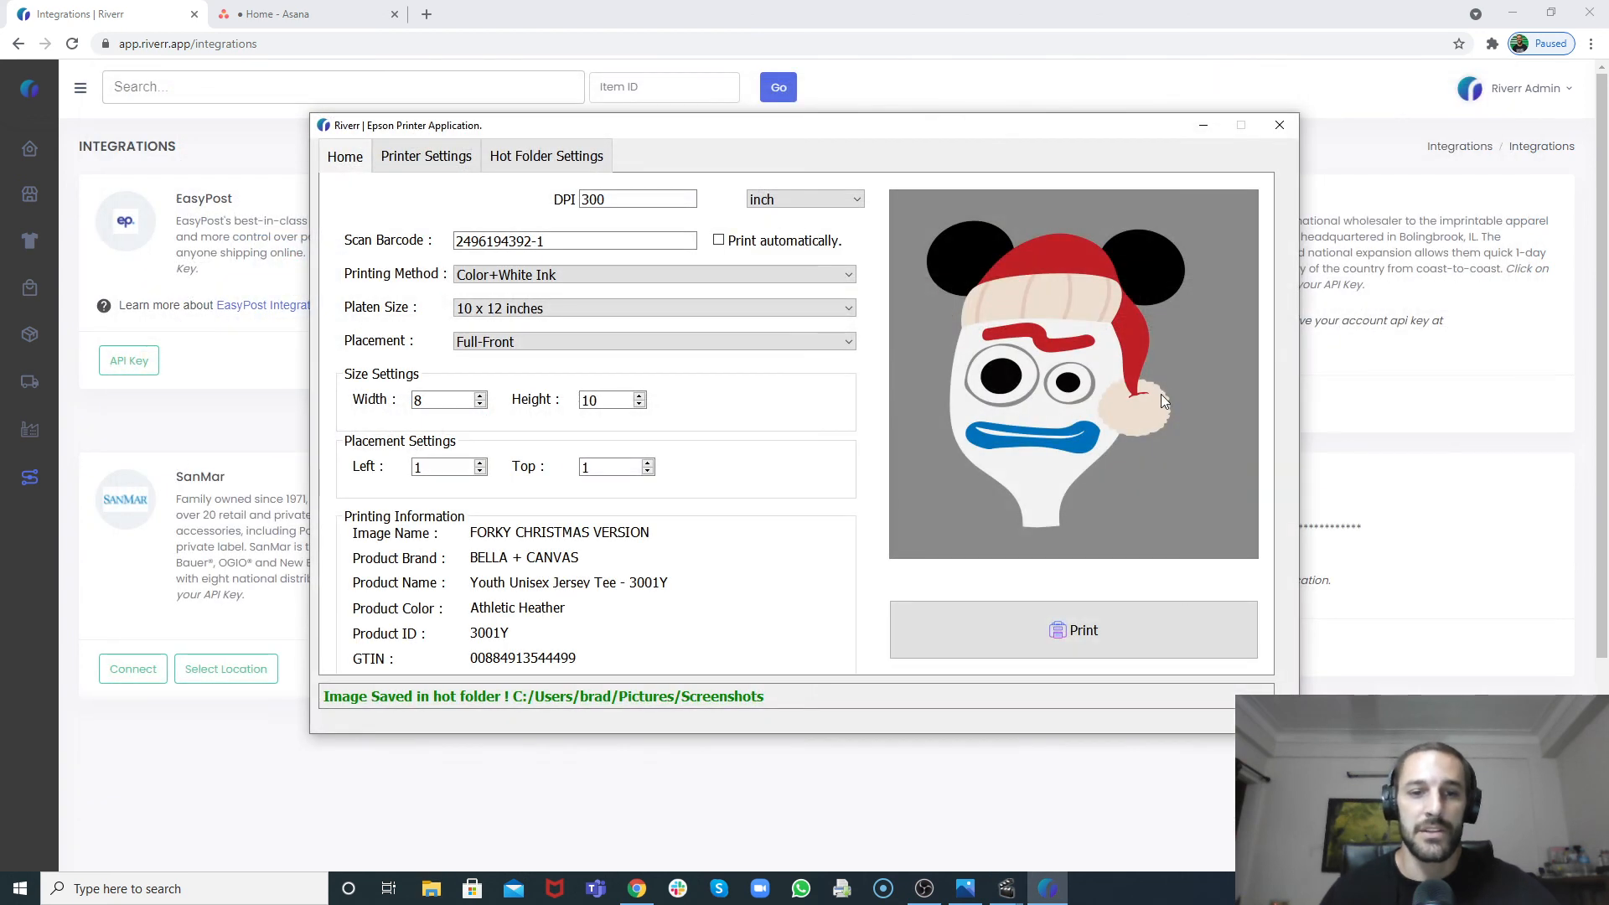